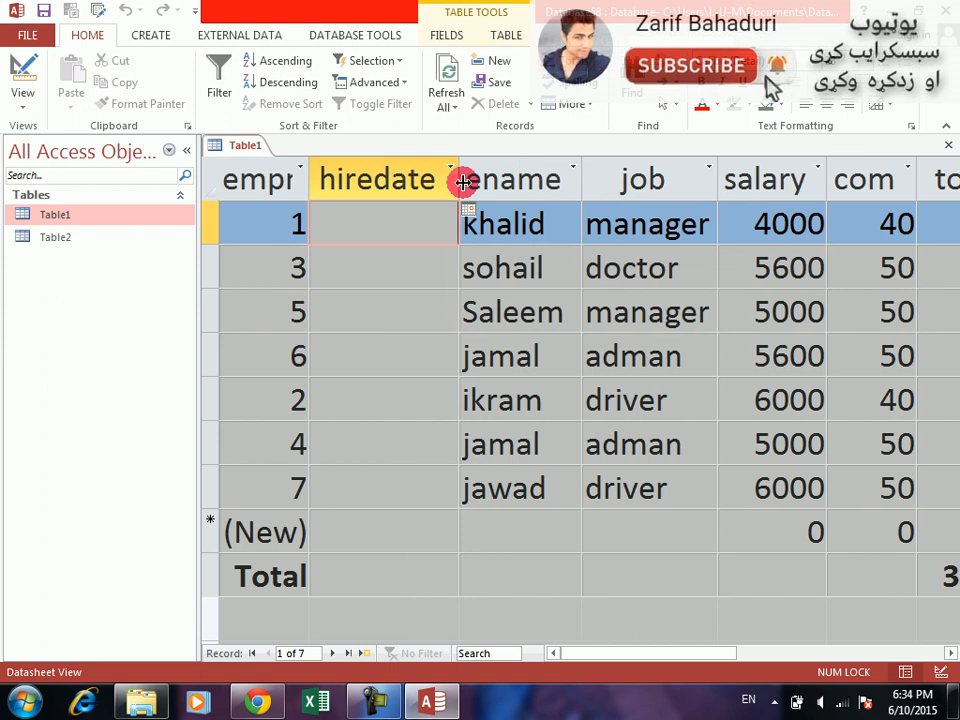
Enter the hire dates 1/1/2015, 2/1/2016 and 5/5/2014 for the first three employee records in Table1.
type("1/1/2015")
key("Down")
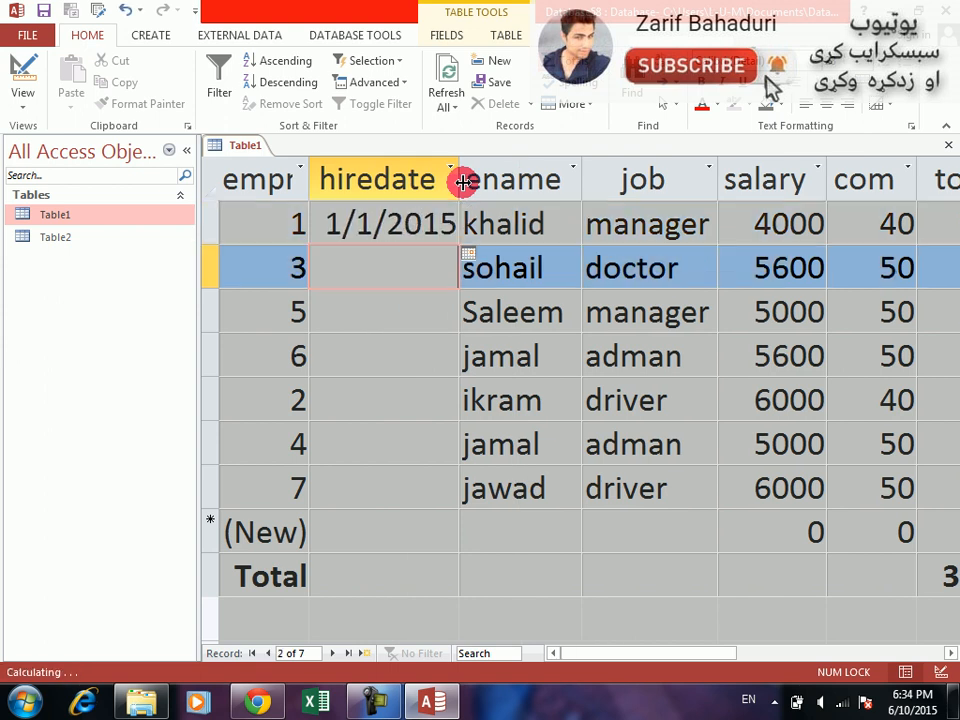
type("2/1/2016")
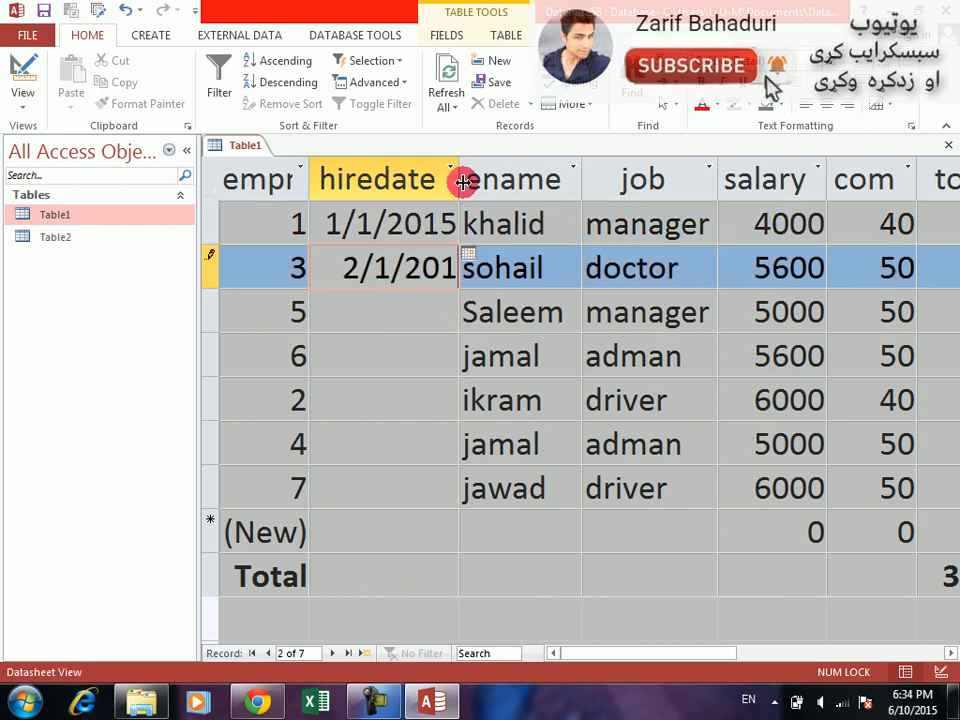
key("Down")
type("5/5/")
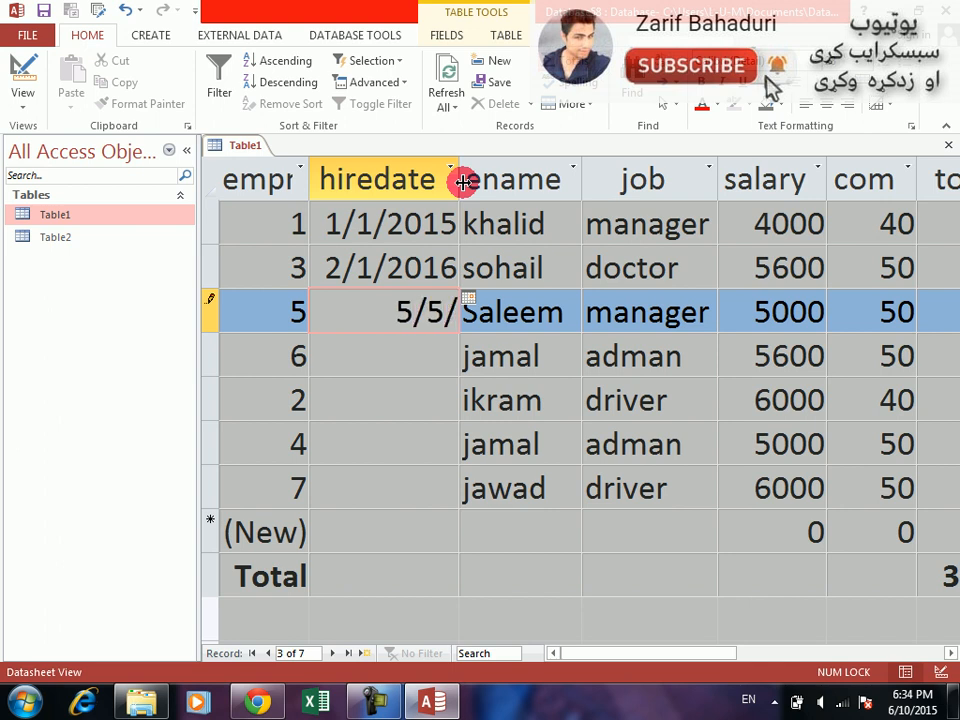
type("2014")
key("Down")
Fill in the hire dates of the remaining four records with 1/1/2016, 2/2/2013, 2/1/2013 and 2/1/2013.
type("1/1/2016")
key("Down")
type("2/2/2013")
key("Down")
type("2/1/2013")
key("Down")
type("2")
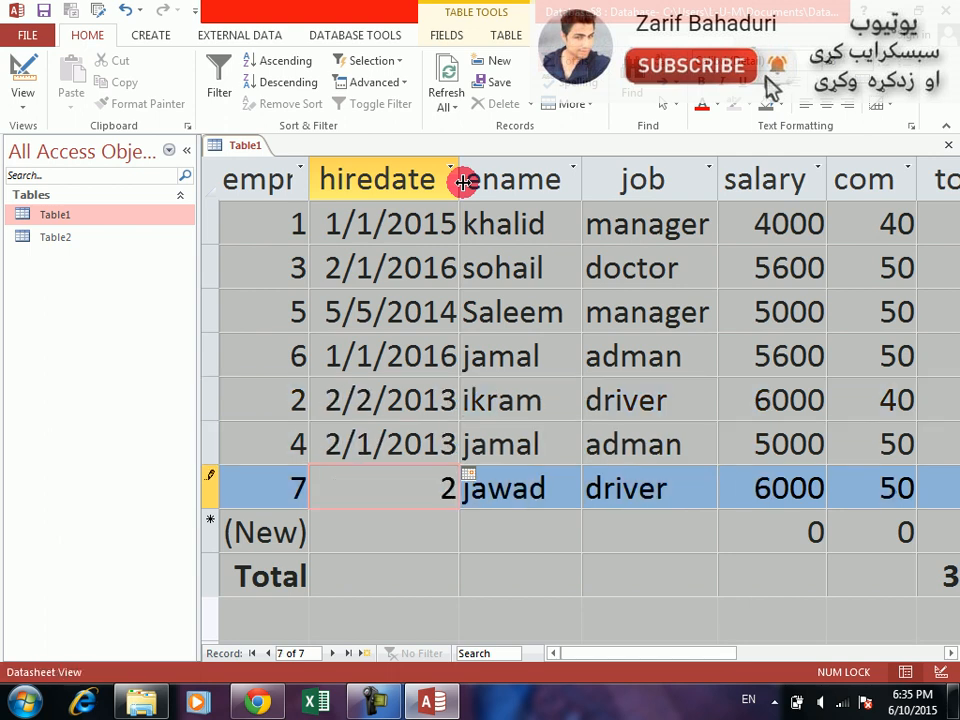
type("/1/2013")
key("Down")
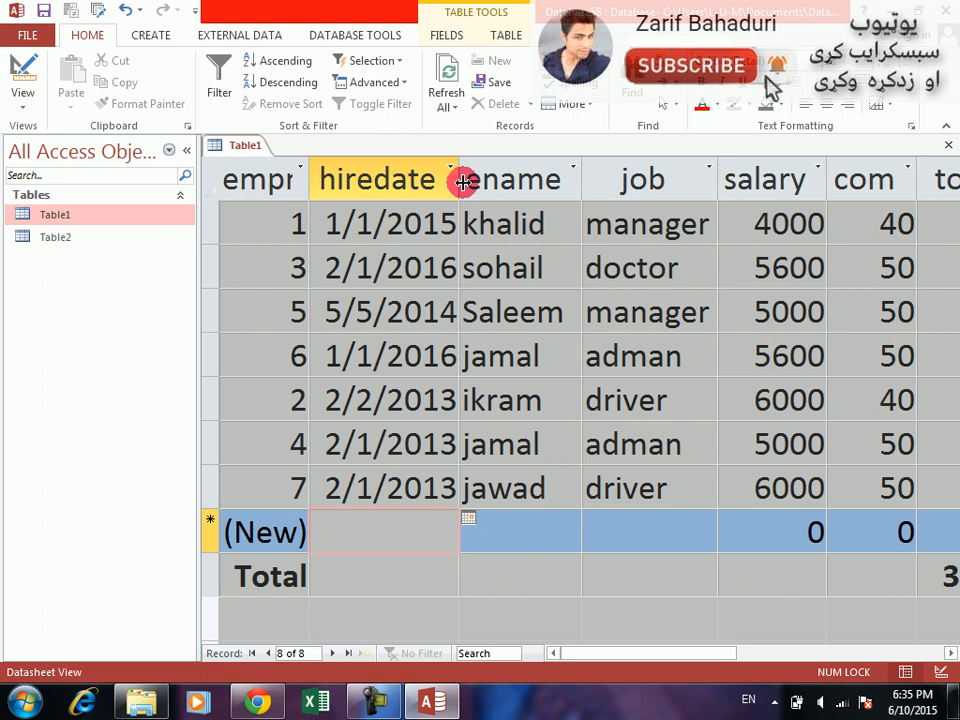
key("Up")
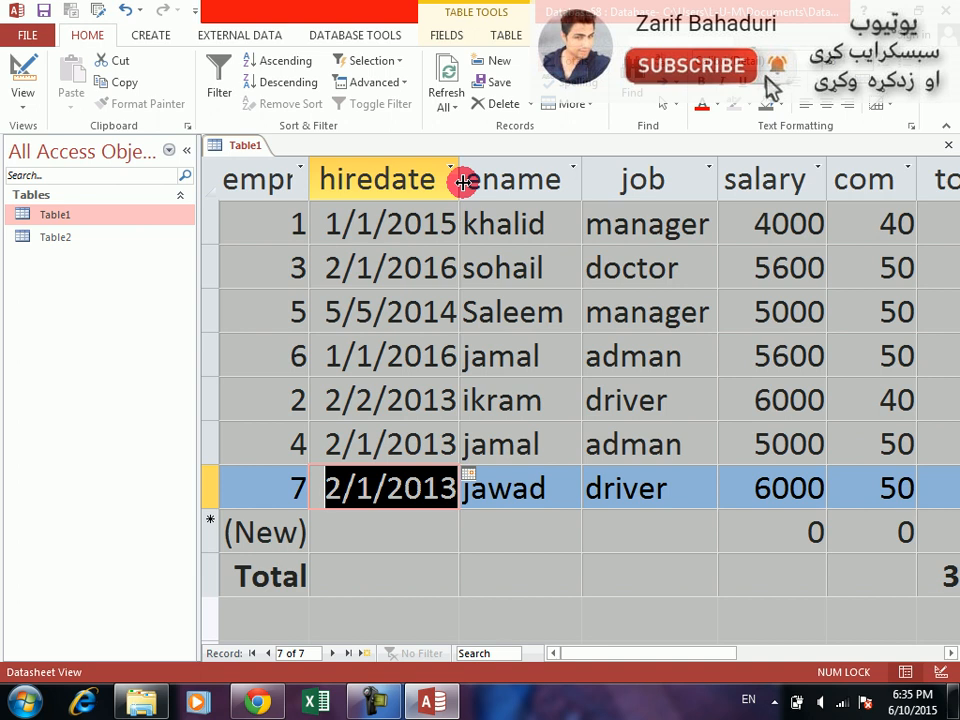
Copy all the records of Table1 and append the copies to the end of the table.
key("ctrl+a")
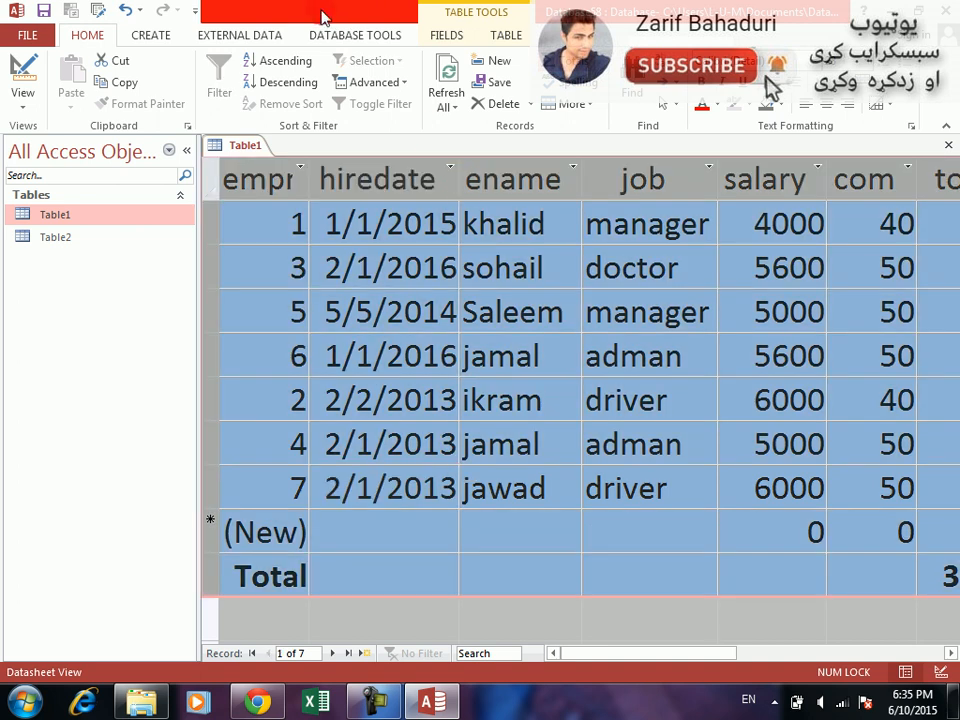
left_click(125, 86)
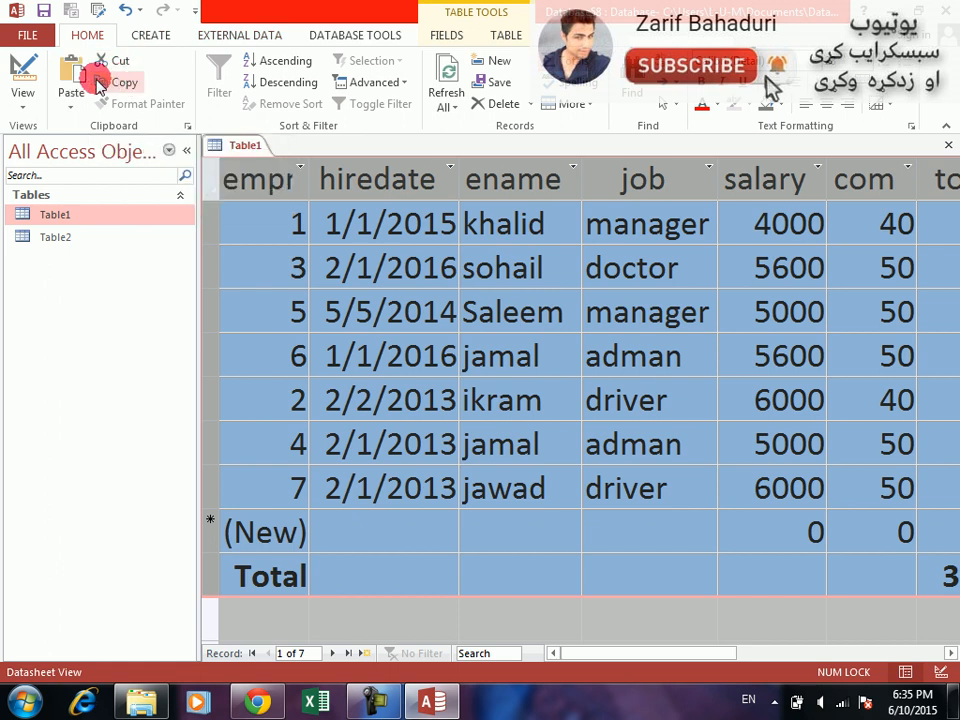
left_click(71, 104)
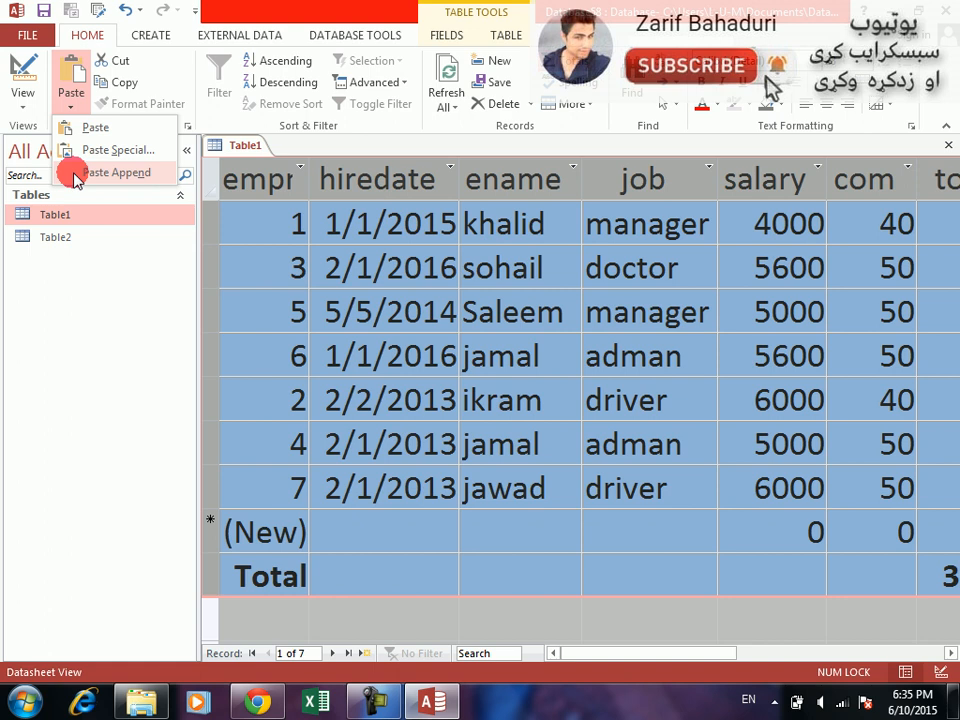
left_click(76, 175)
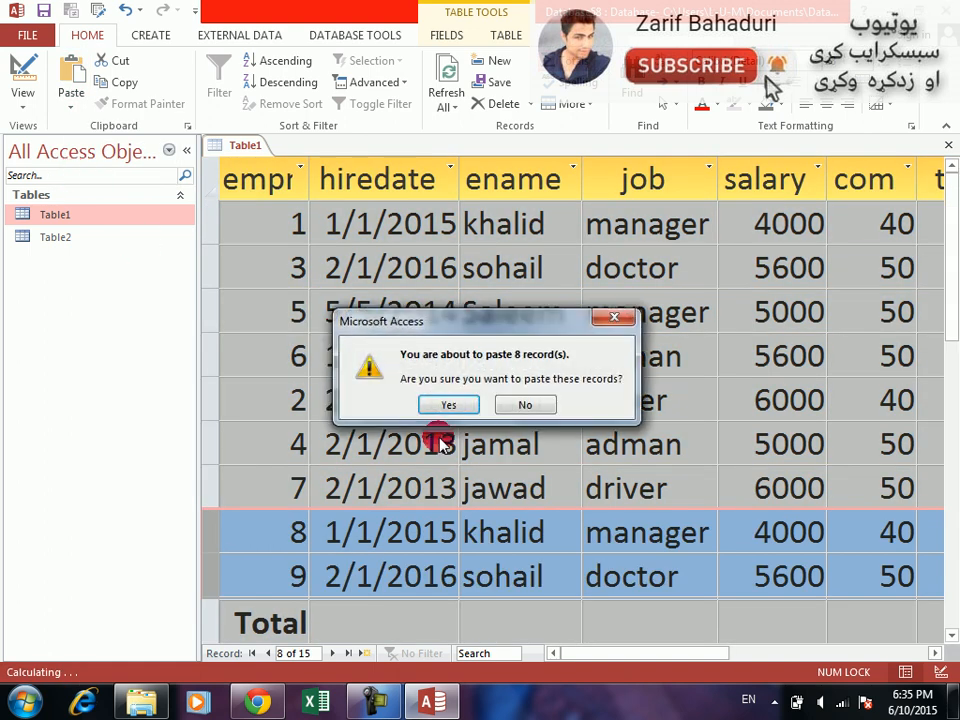
left_click(440, 404)
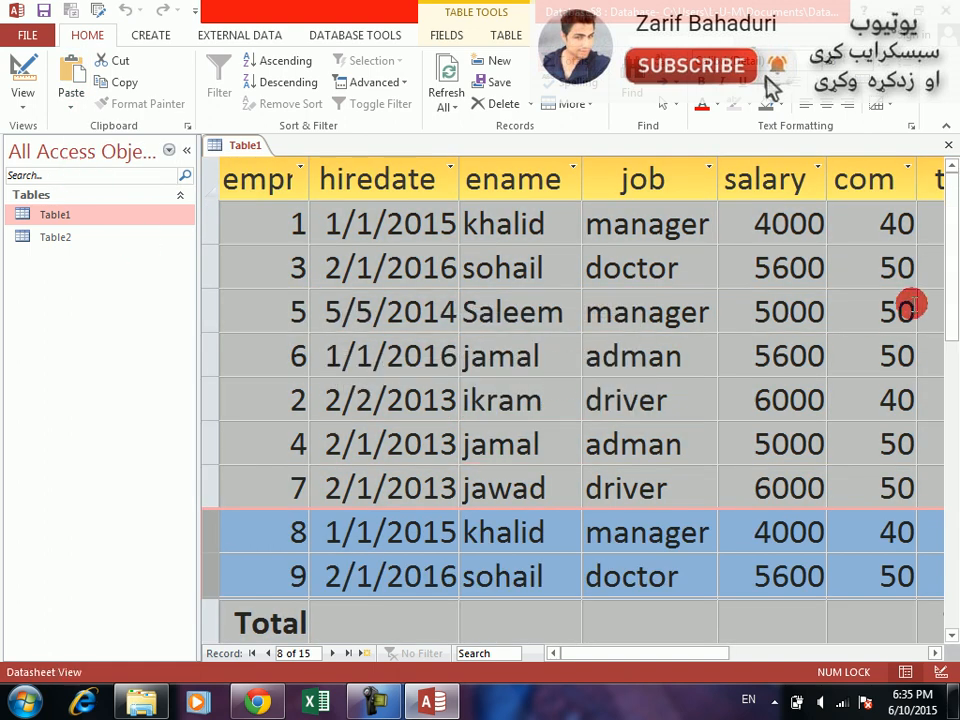
left_click_drag(950, 238, 949, 400)
left_click(395, 362)
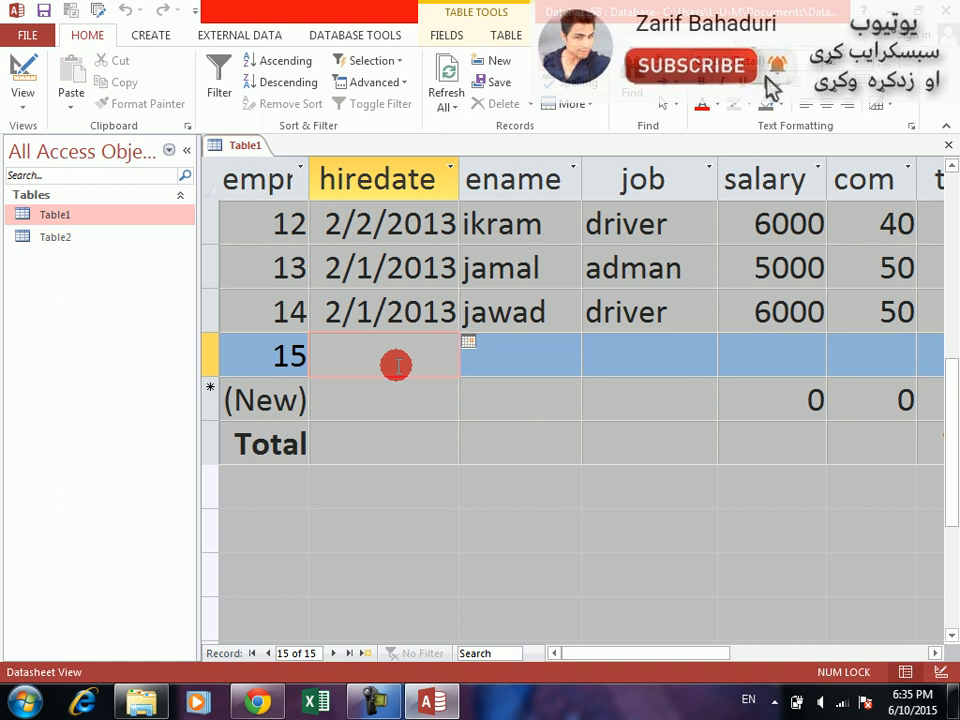
Select the whole enlarged table and append a second batch of copied records using Paste Append.
key("ctrl+a")
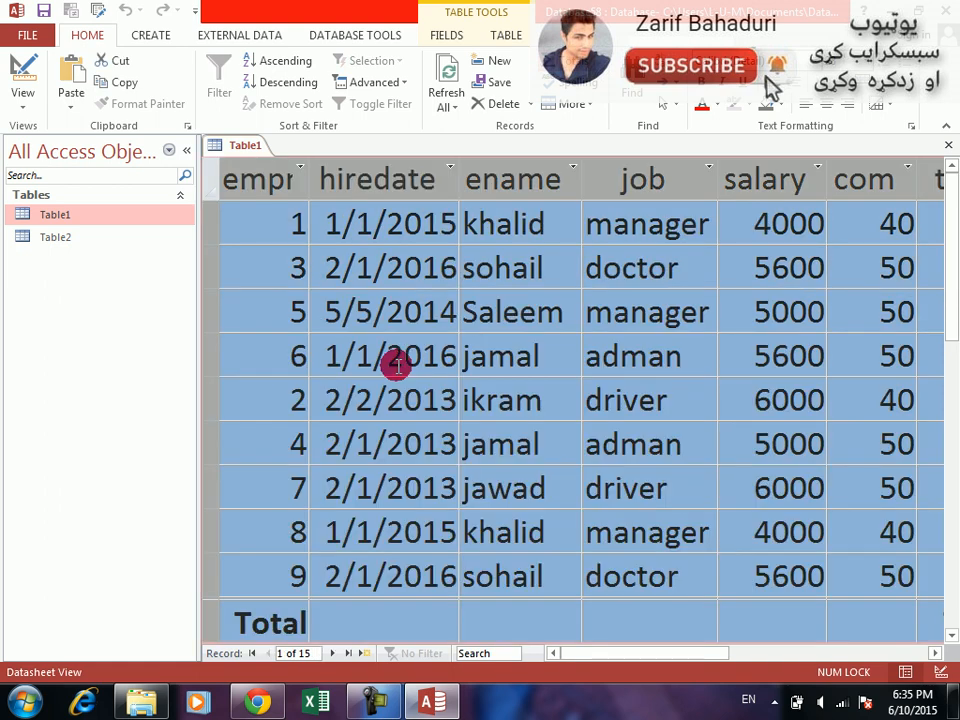
left_click(76, 110)
left_click(89, 172)
left_click(452, 402)
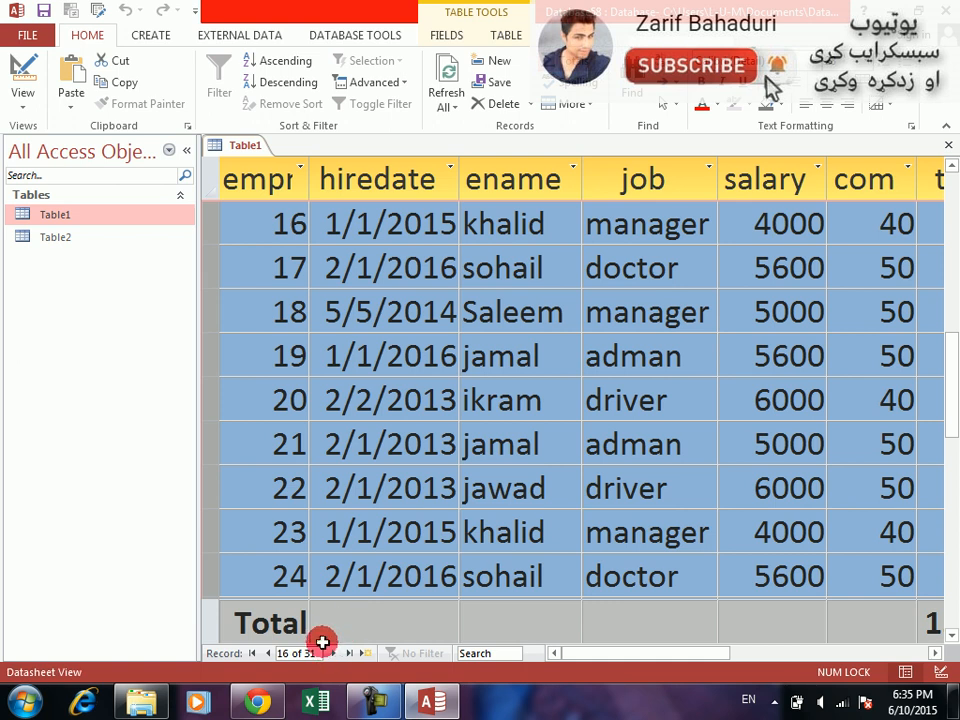
left_click(392, 398)
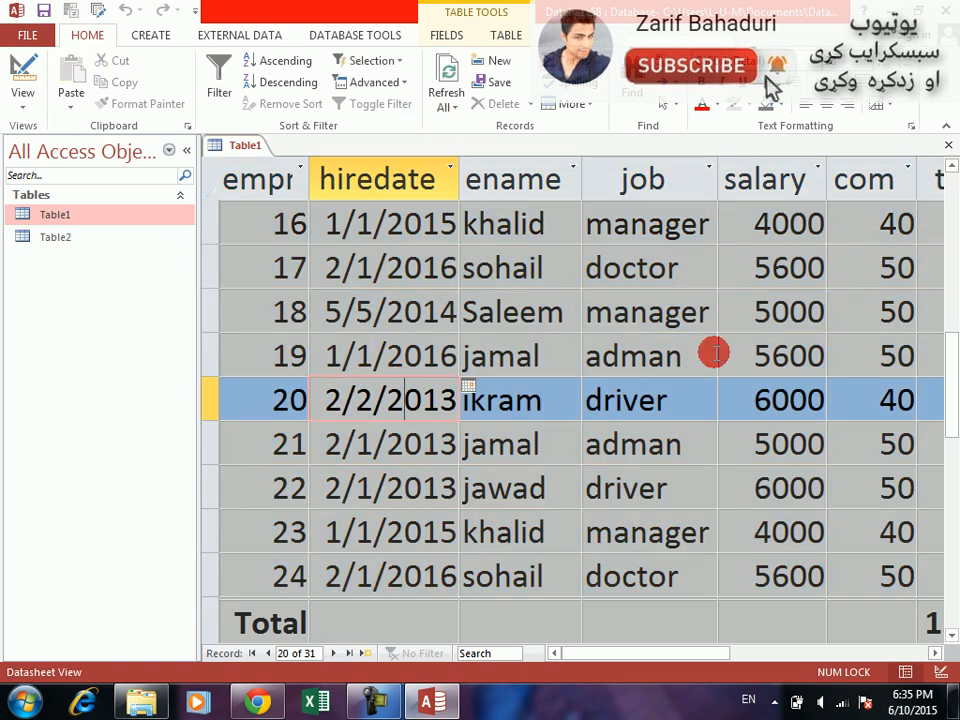
Sort the table by hiredate from oldest to newest.
left_click_drag(955, 368, 953, 190)
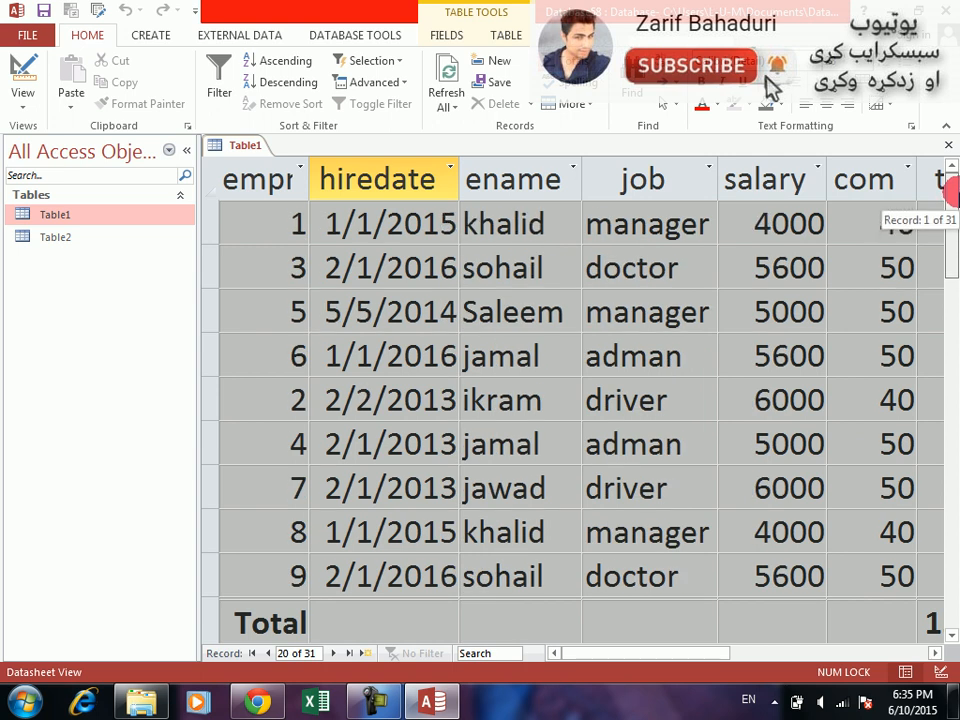
left_click(450, 167)
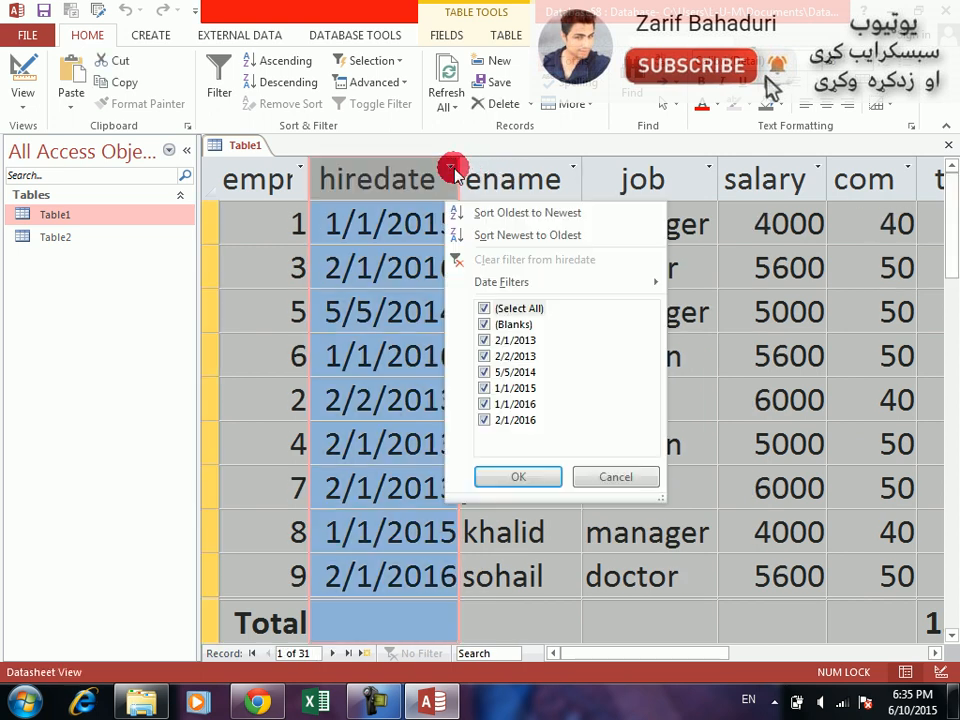
mouse_move(525, 287)
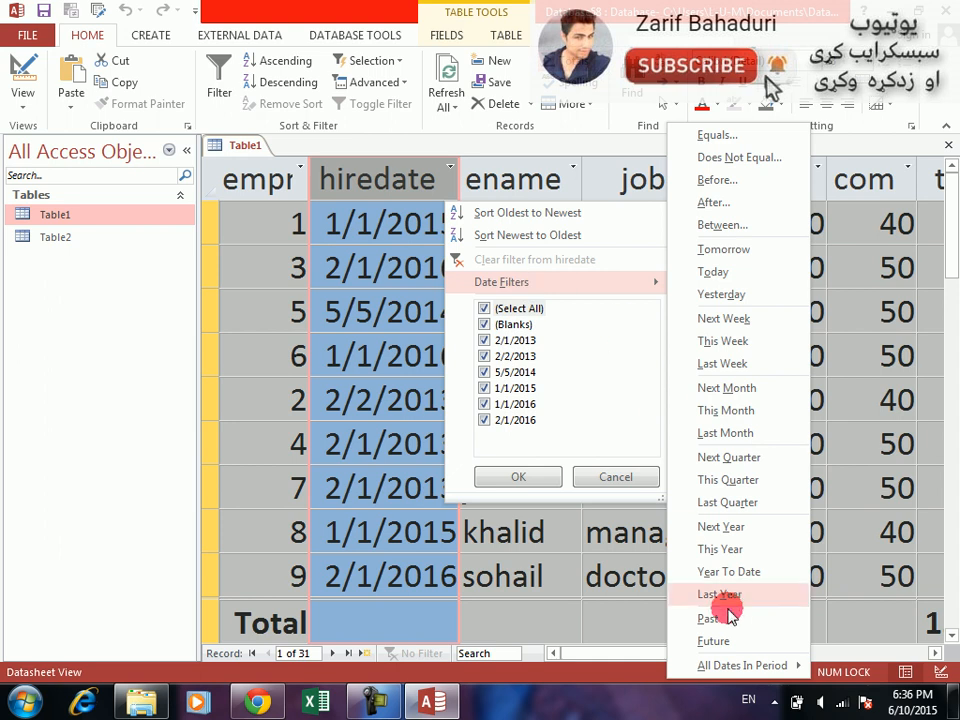
mouse_move(749, 668)
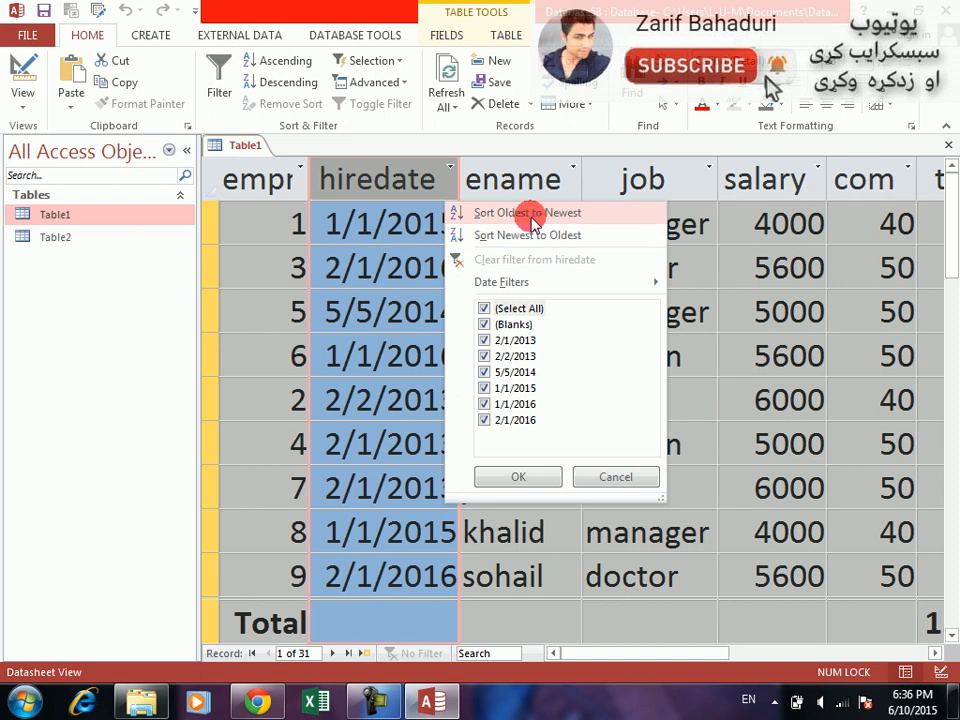
left_click(531, 215)
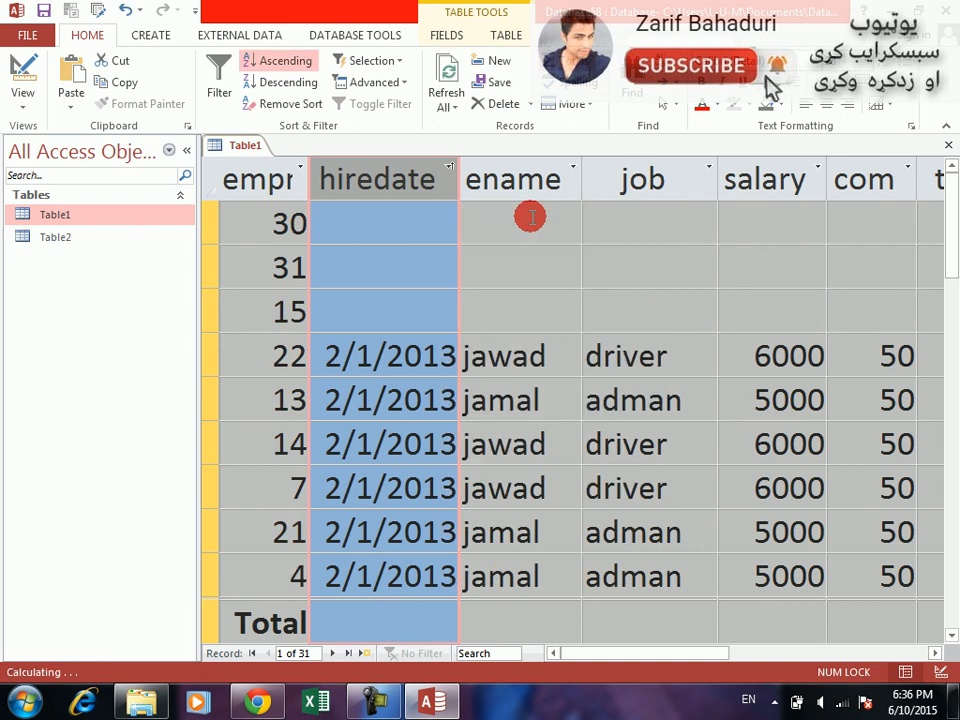
Delete the three empty records, numbered 30, 31 and 15, at the start of the sorted table.
left_click(207, 322)
left_click(206, 211, "shift")
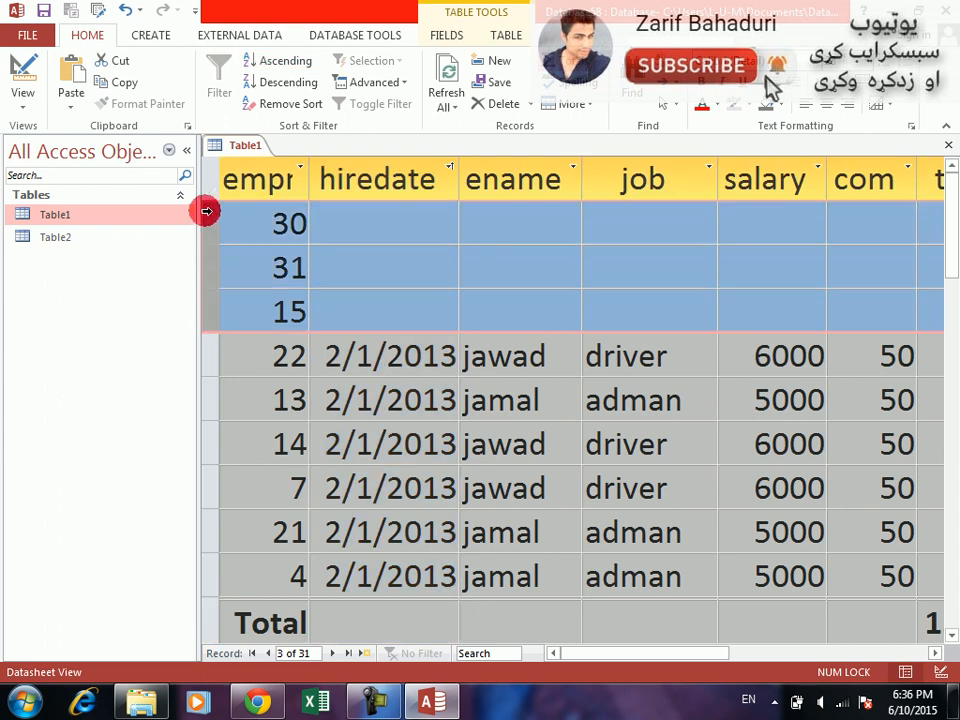
key("Delete")
key("Return")
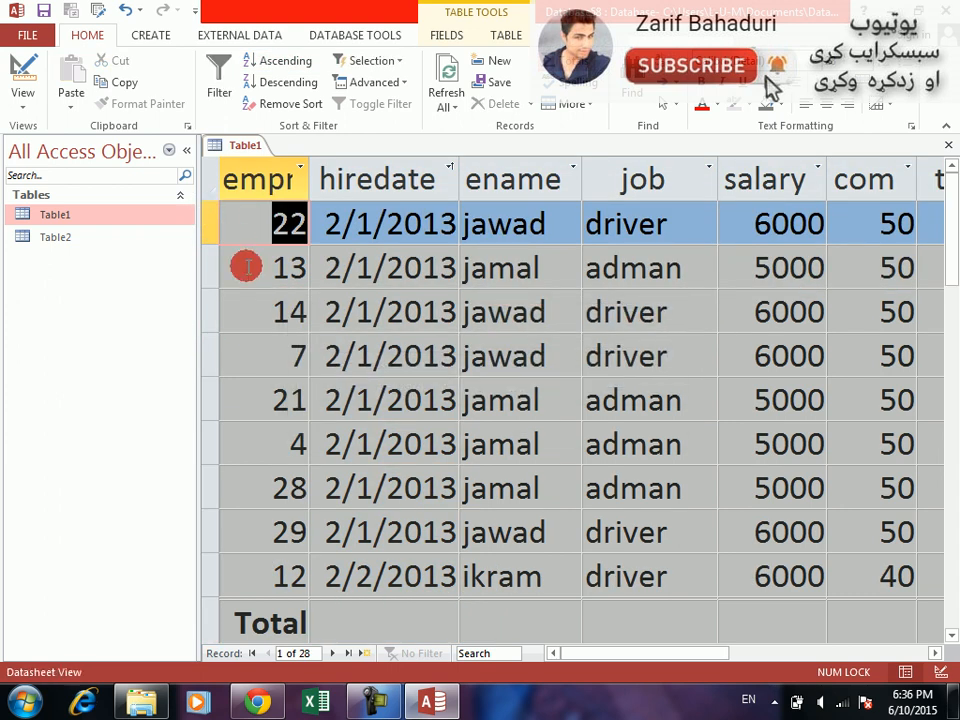
Sort the table by hiredate from newest to oldest.
left_click(410, 185)
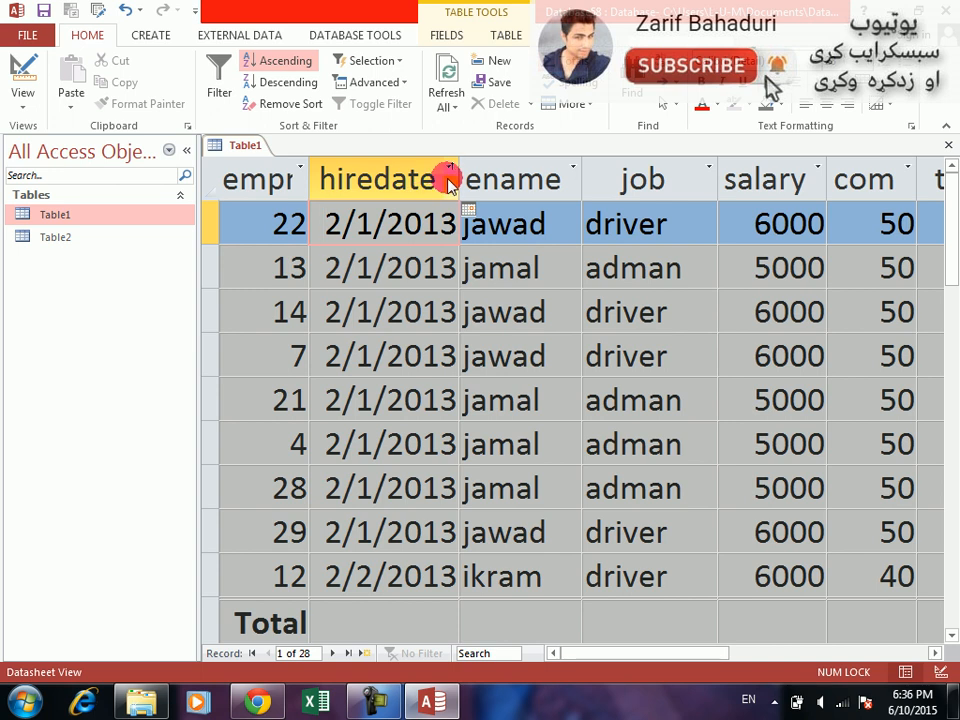
left_click(447, 170)
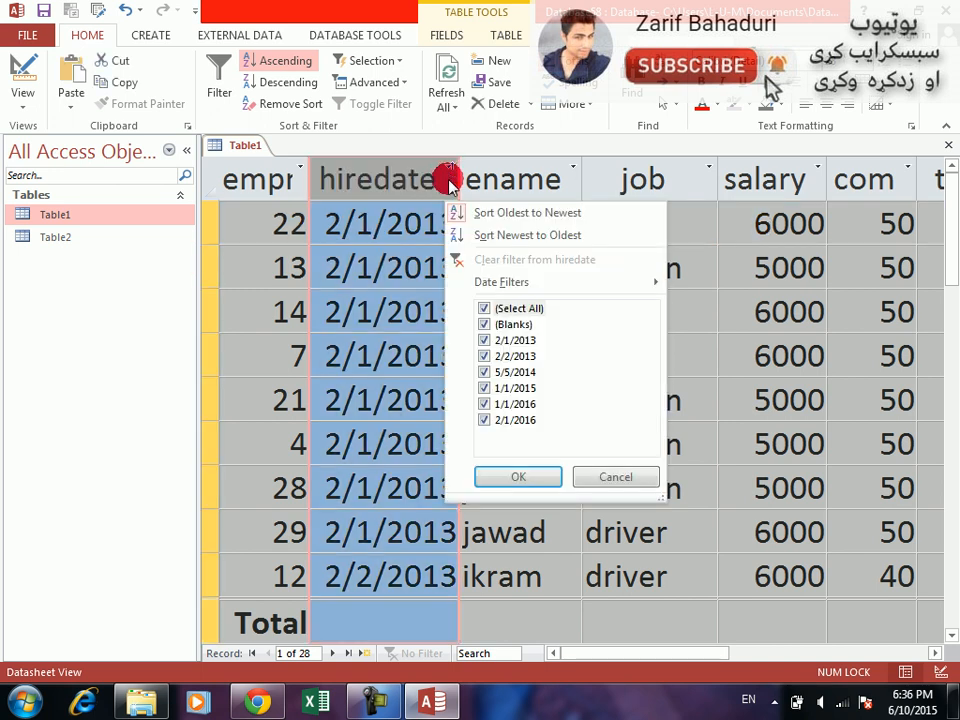
left_click(479, 245)
left_click(369, 214)
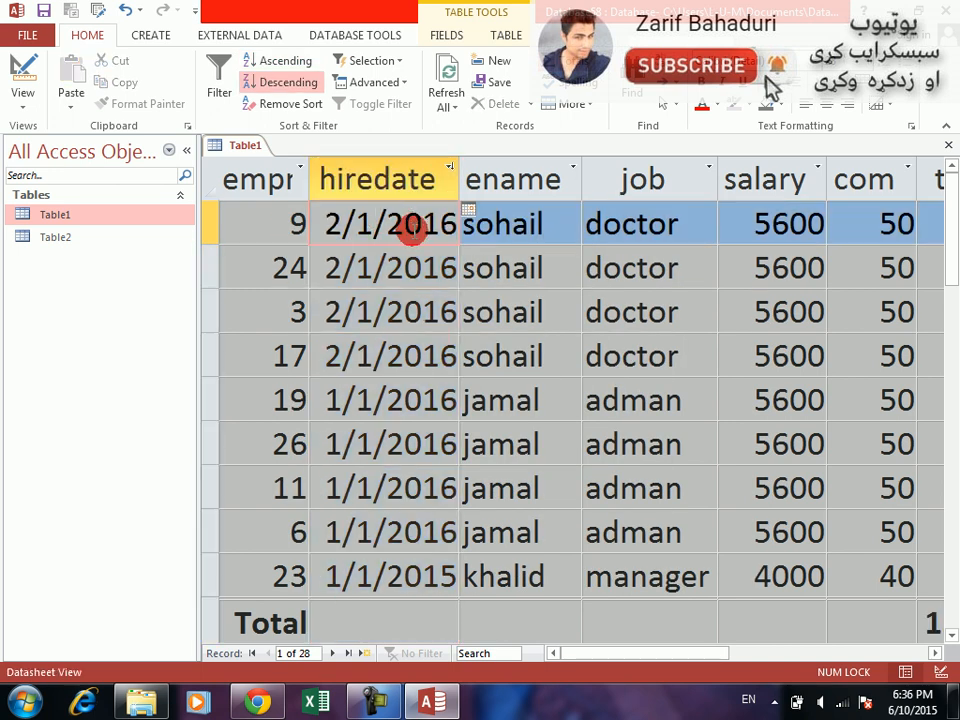
left_click(449, 169)
left_click(449, 169)
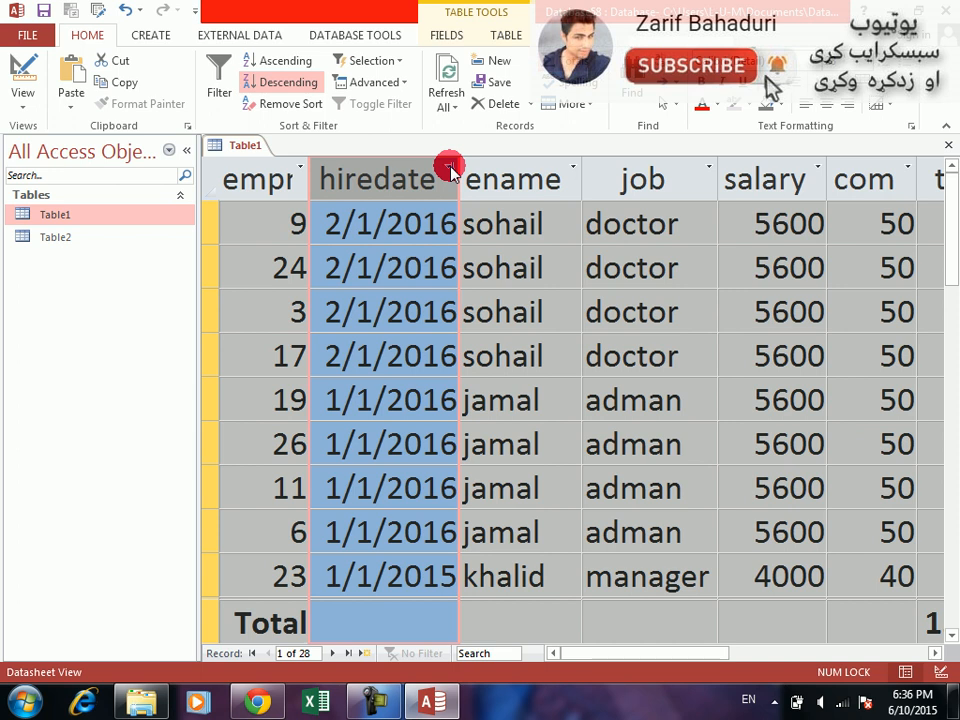
Replace the ename value of the second record, employee number 24, with a different employee name.
left_click_drag(551, 216, 326, 218)
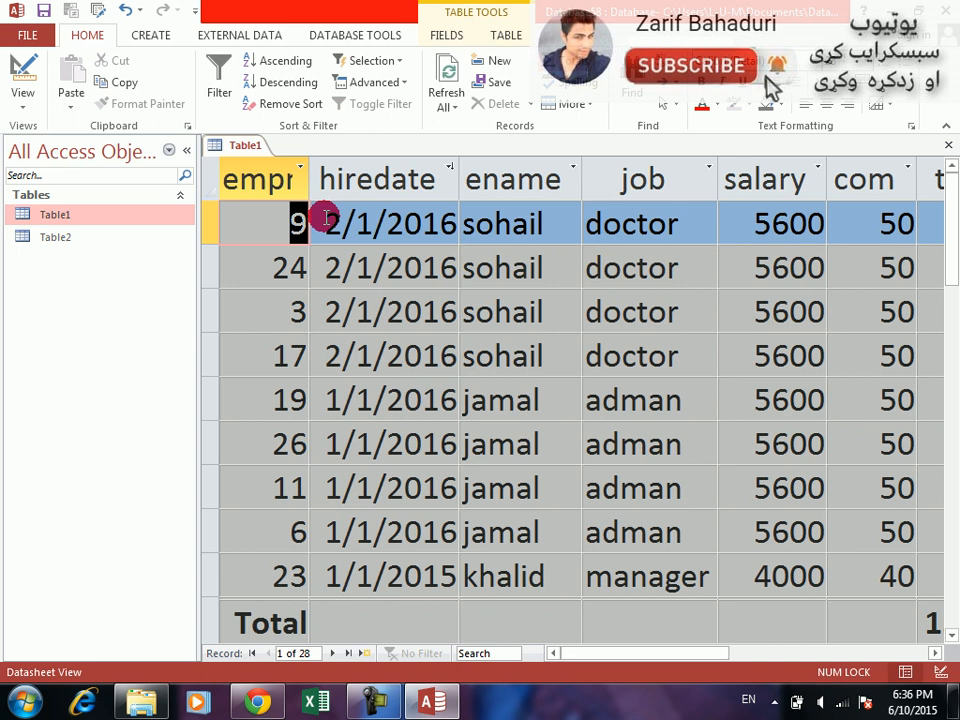
left_click(542, 220)
double_click(542, 218)
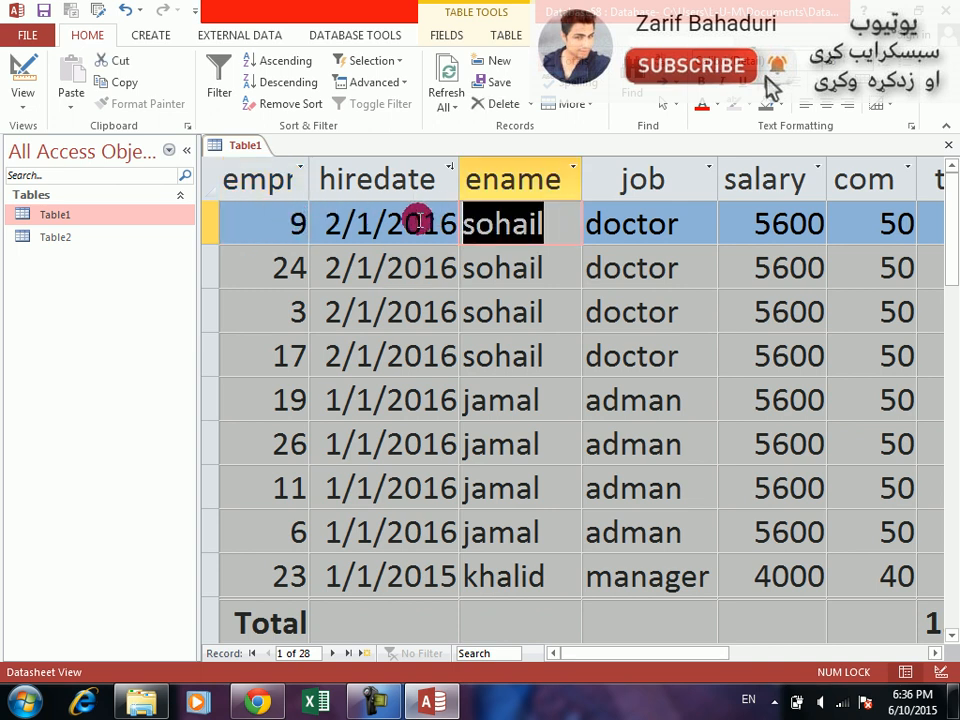
key("Down")
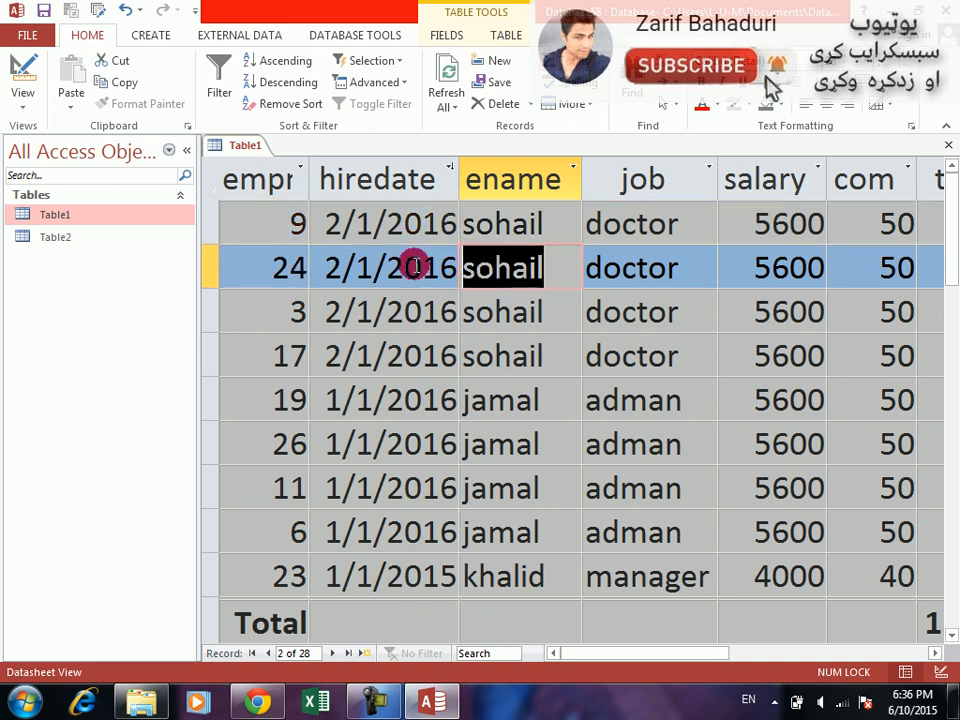
type("b")
key("BackSpace")
key("Caps_Lock")
type("Bahar")
key("Tab")
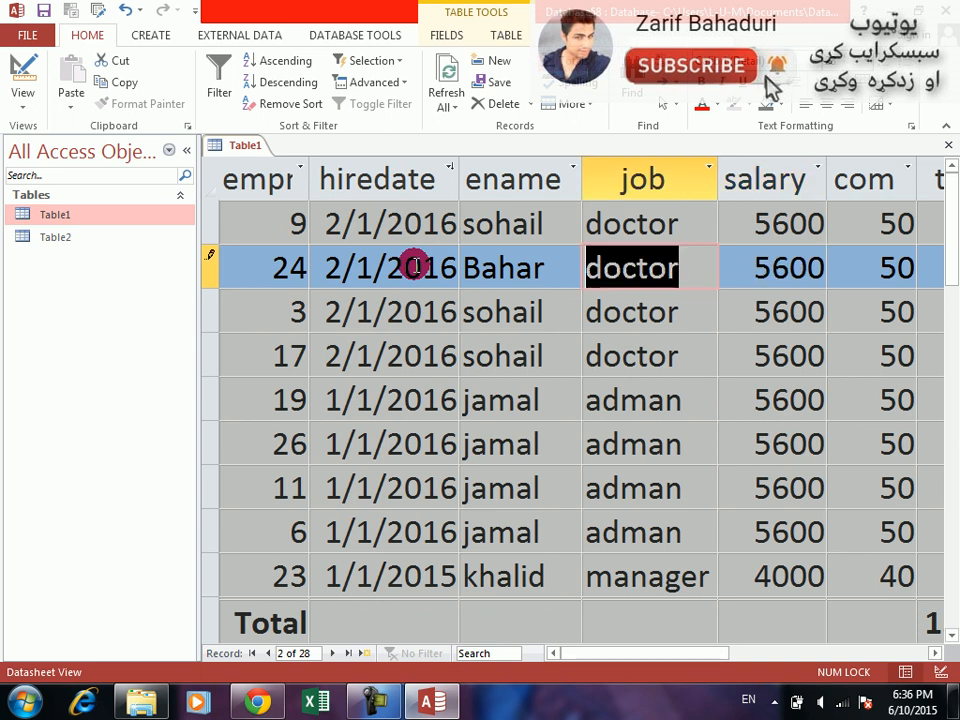
key("shift+Tab")
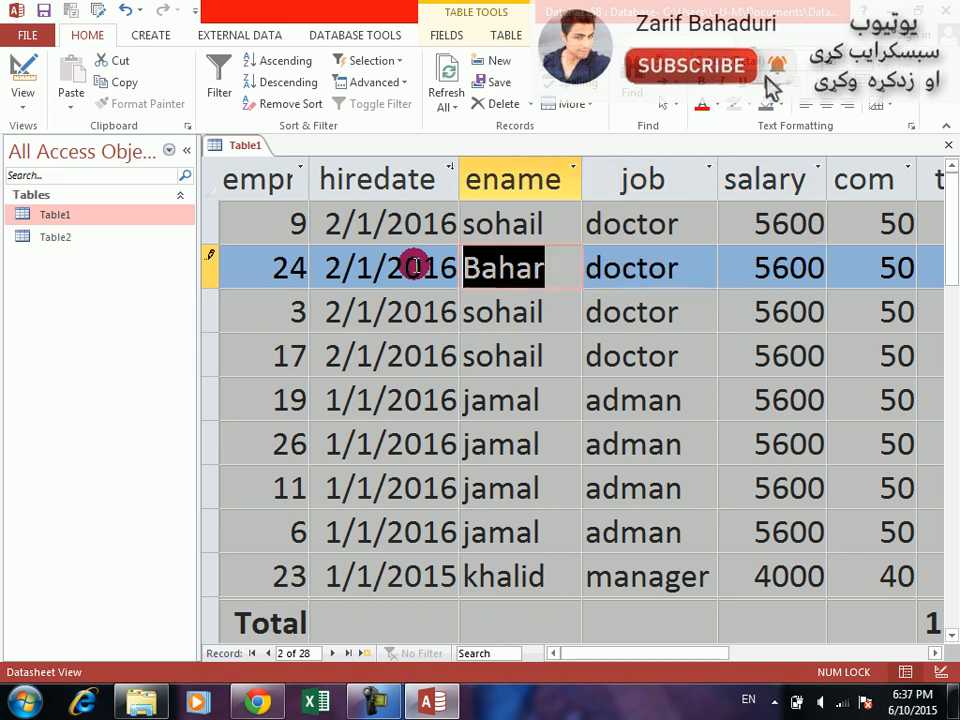
left_click(250, 273)
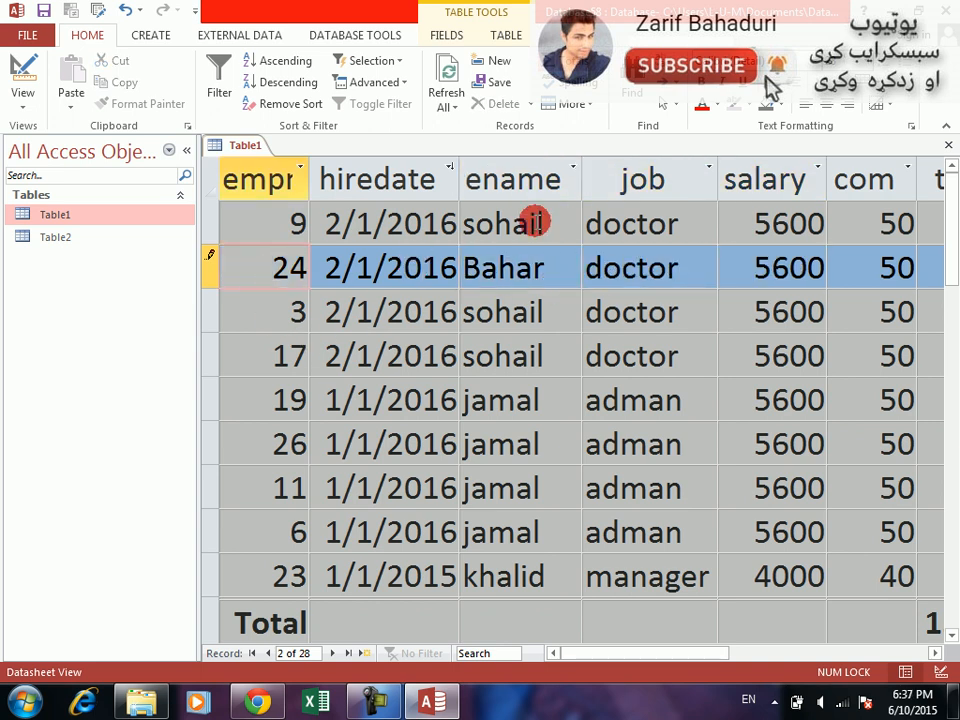
Re-sort the hiredate column from oldest to newest.
left_click(451, 168)
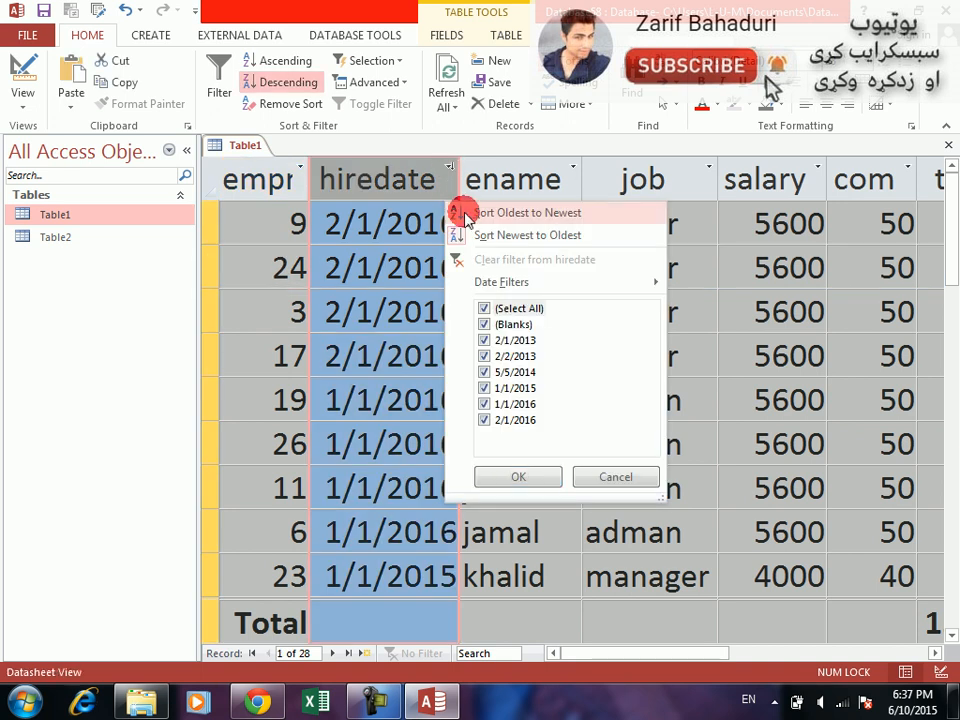
left_click(466, 213)
left_click(525, 354)
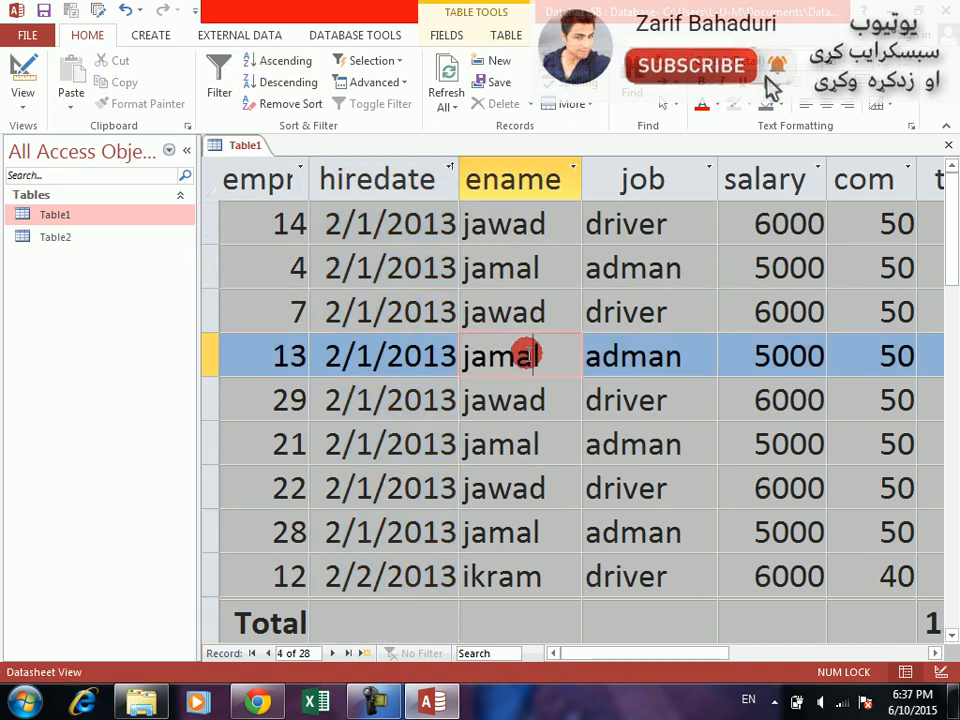
Go through the records along the ename column to examine their order after the date sort.
key("Up")
key("Up")
key("Up")
key("Down")
key("Down")
key("Down")
key("Down")
key("Down")
key("Down")
key("Down")
key("Down")
key("Down")
key("Down")
key("Down")
key("Down")
key("Down")
key("Down")
key("Down")
key("Down")
key("Down")
key("Down")
key("Down")
key("Down")
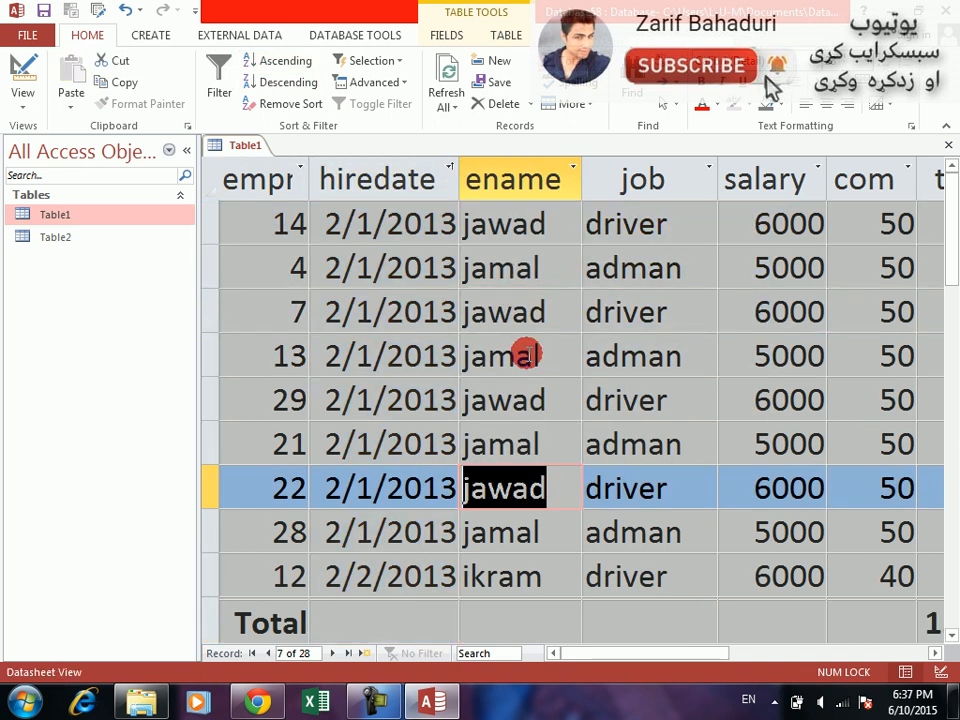
Sort the table by employee number from largest to smallest.
key("Down")
key("Down")
key("Up")
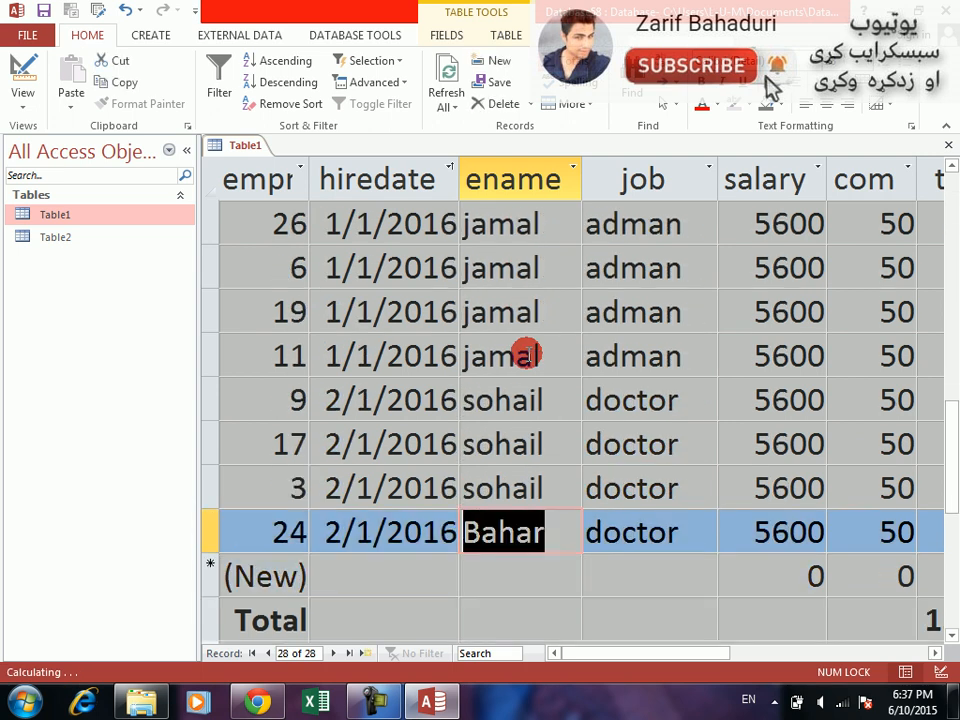
key("Left")
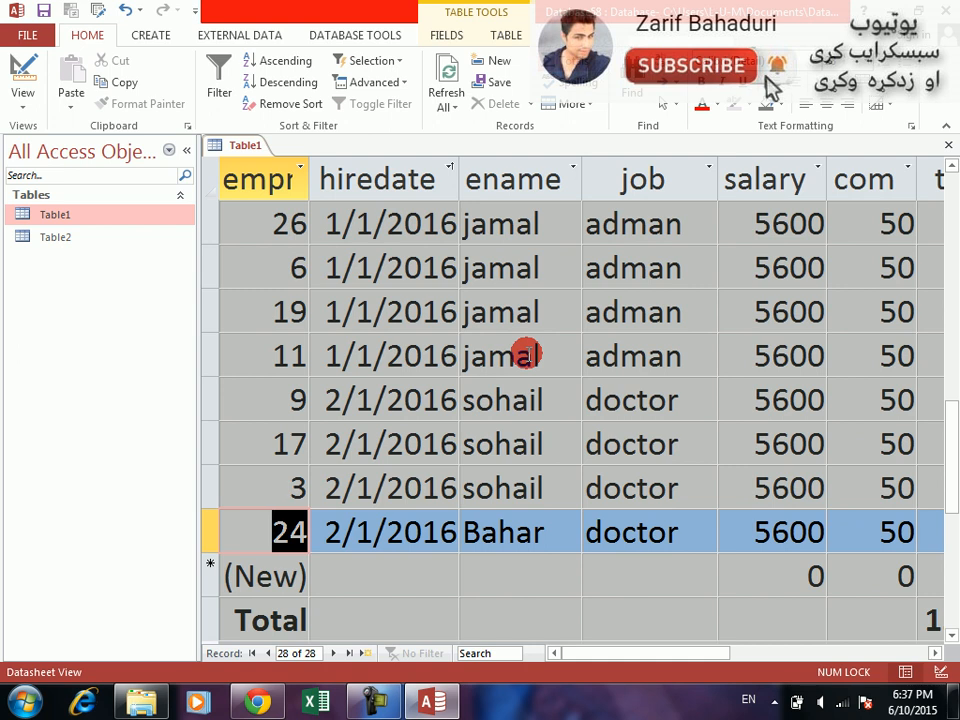
left_click(300, 168)
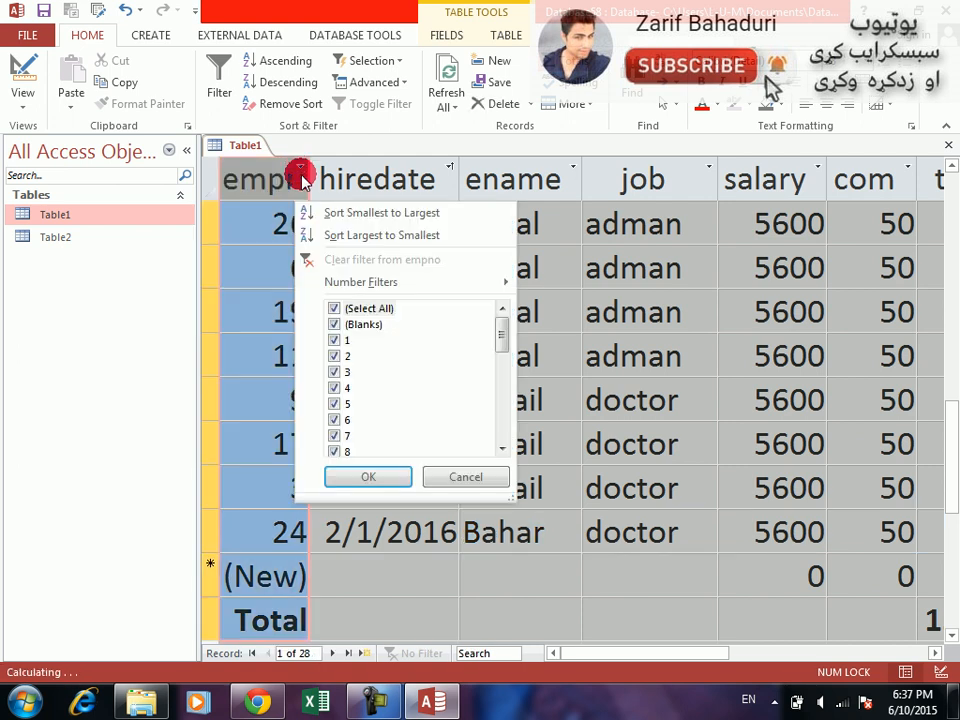
left_click(336, 236)
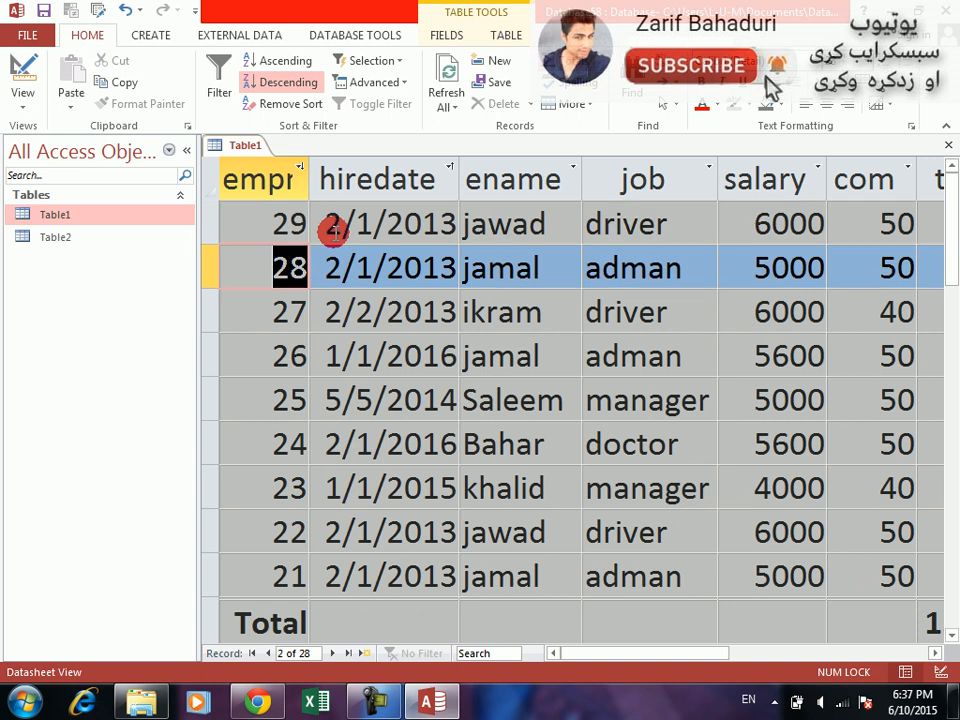
left_click(450, 167)
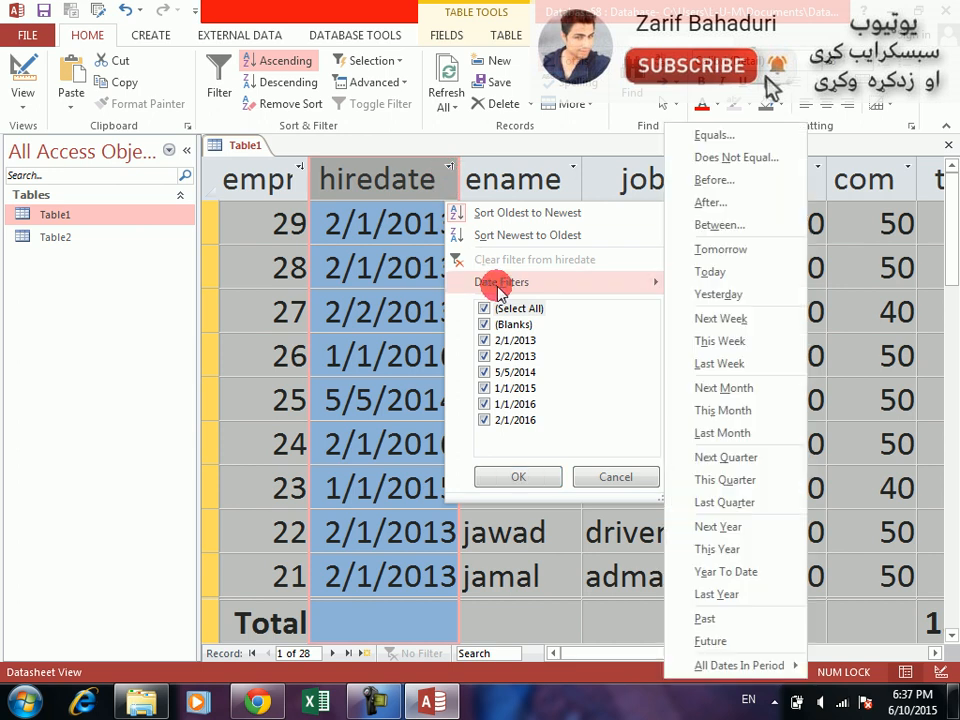
left_click(238, 207)
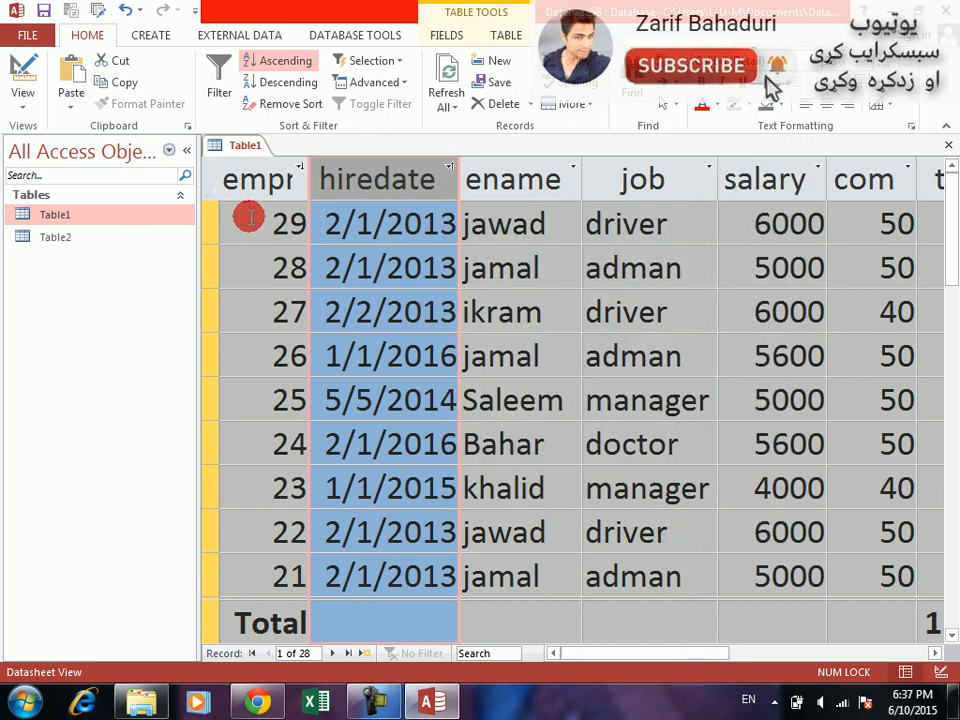
left_click(248, 210)
left_click(299, 167)
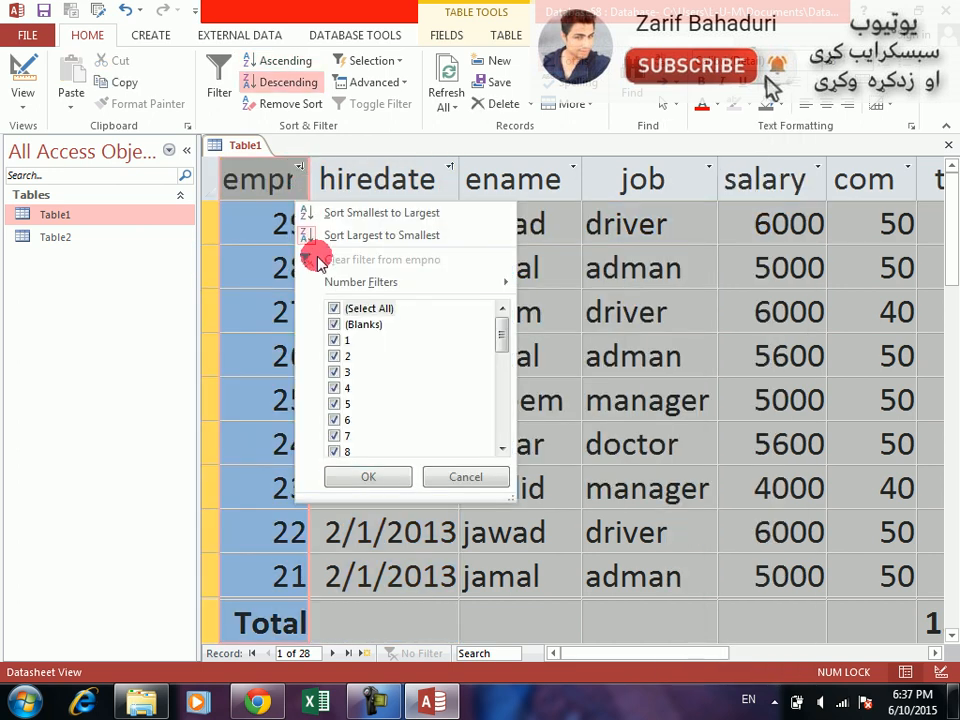
left_click(289, 249)
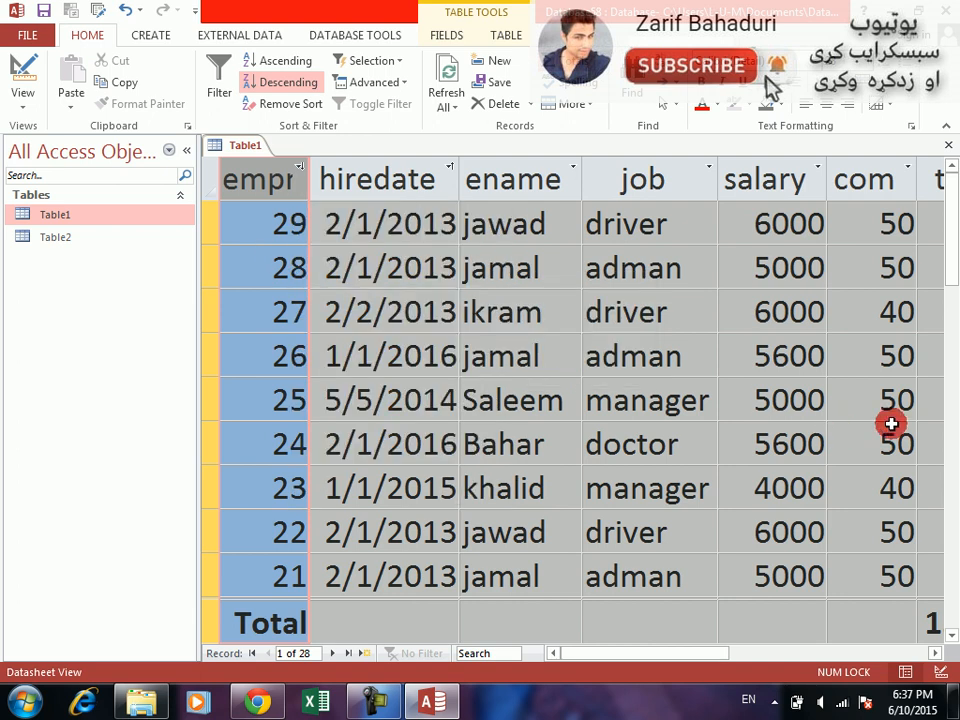
Re-sort the employee number column from smallest to largest.
left_click_drag(950, 264, 950, 260)
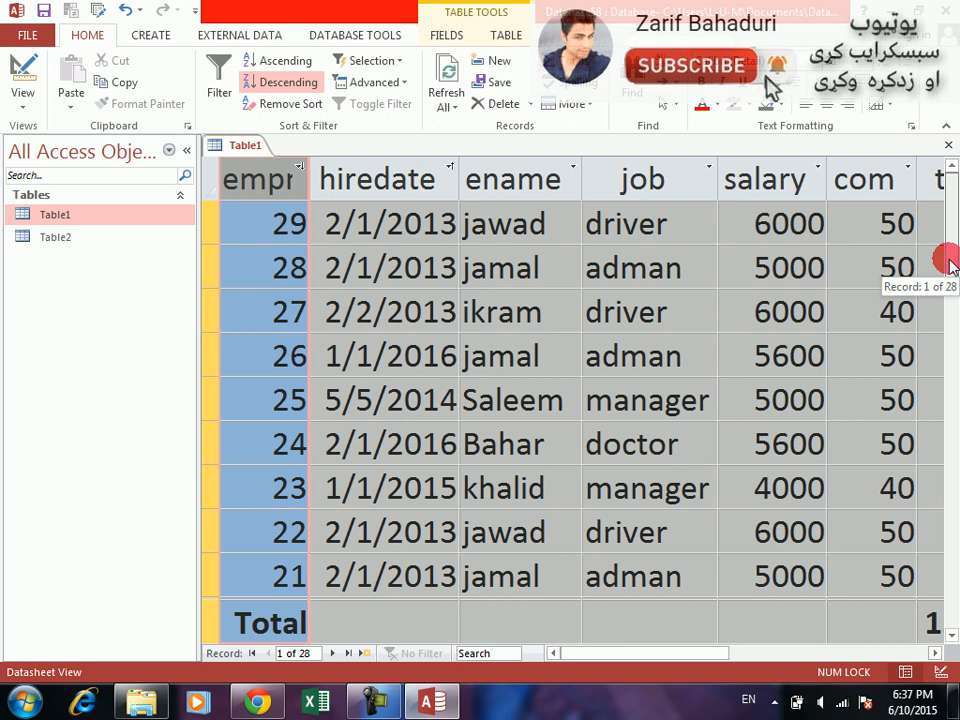
left_click_drag(950, 264, 949, 506)
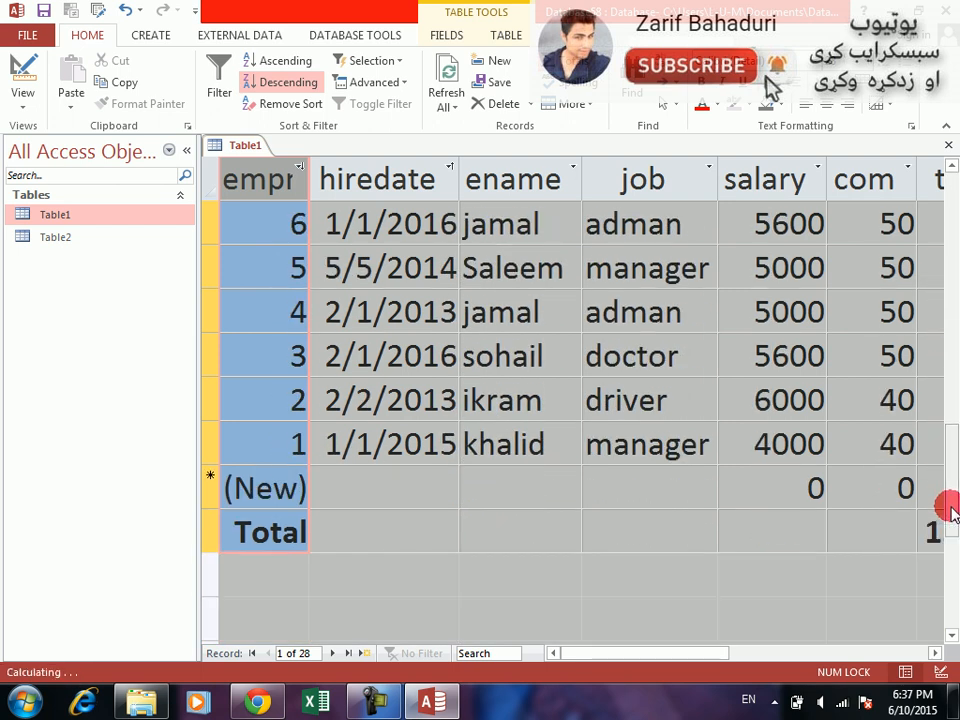
left_click(301, 168)
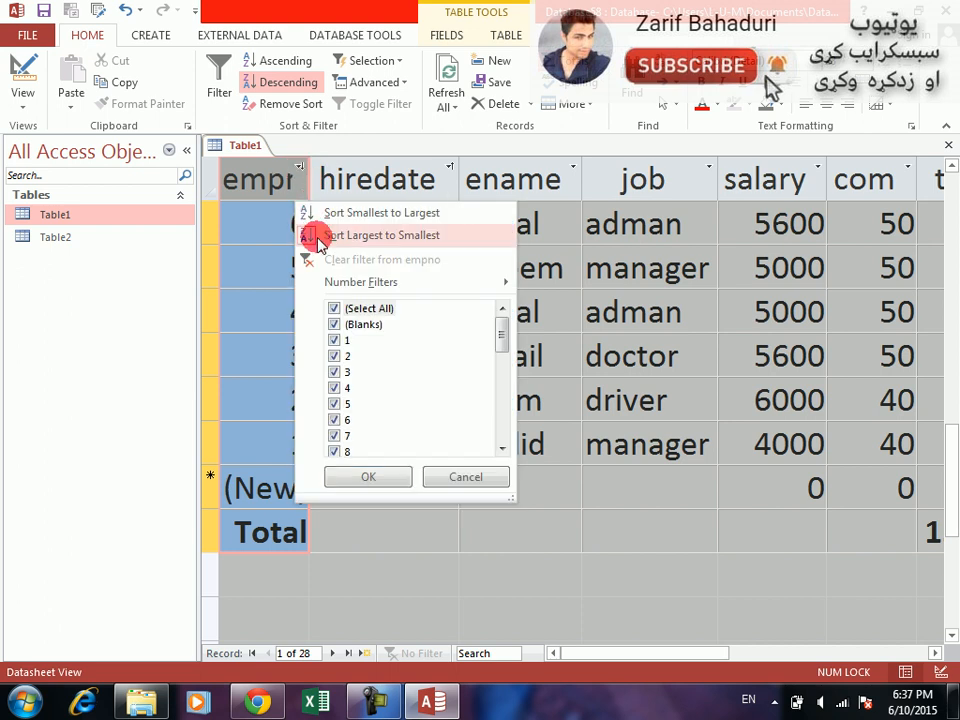
left_click(318, 213)
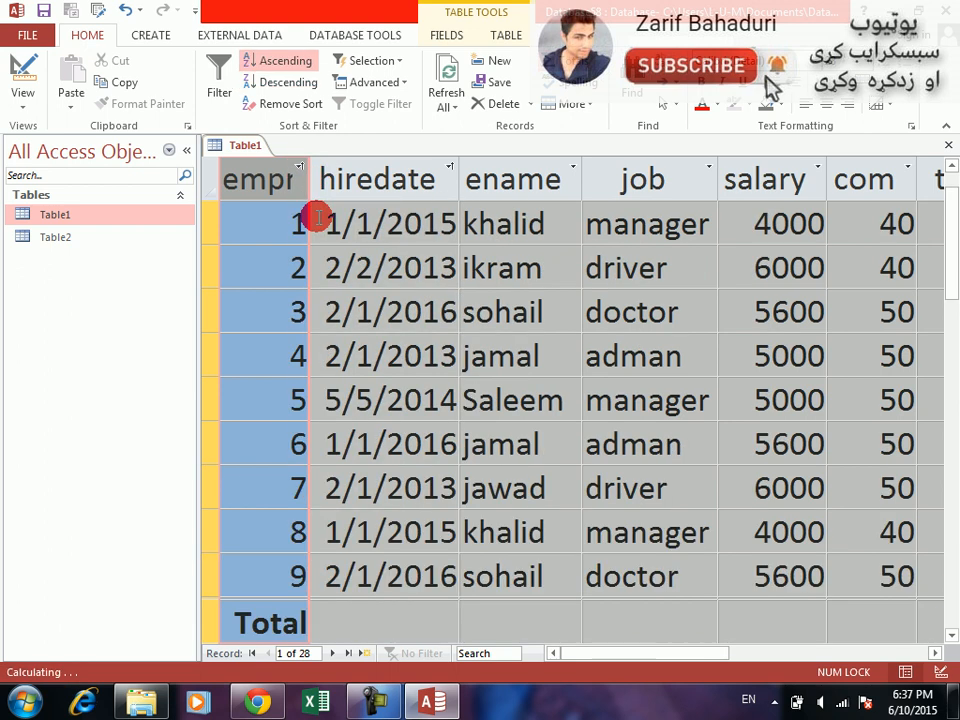
key("Down")
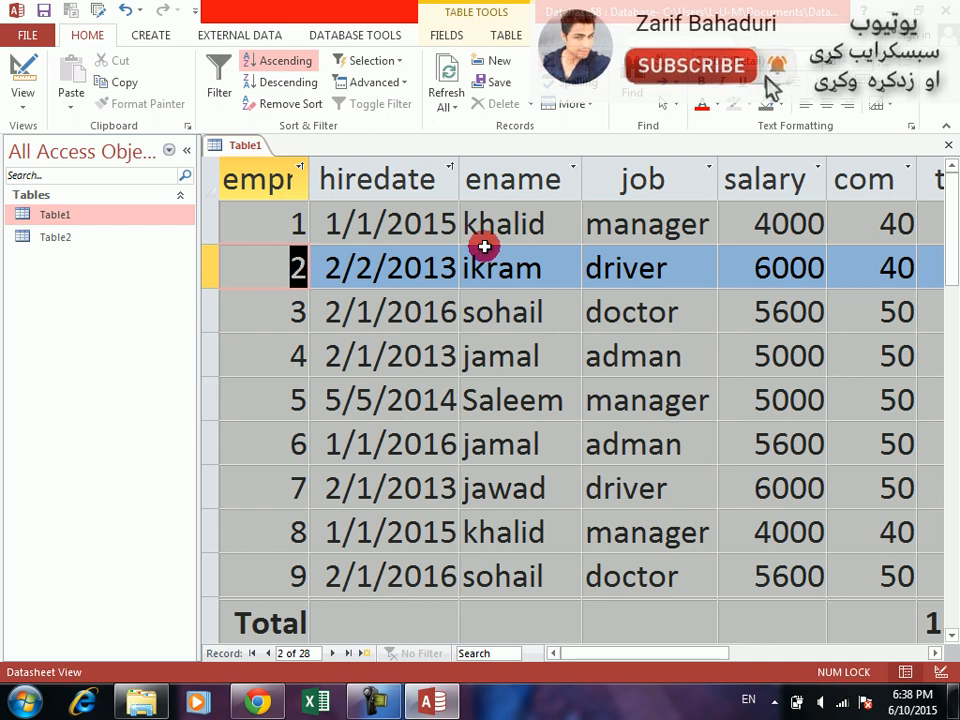
Filter the hiredate column for dates equal to 2/1/2015, and clear that filter again.
left_click(449, 170)
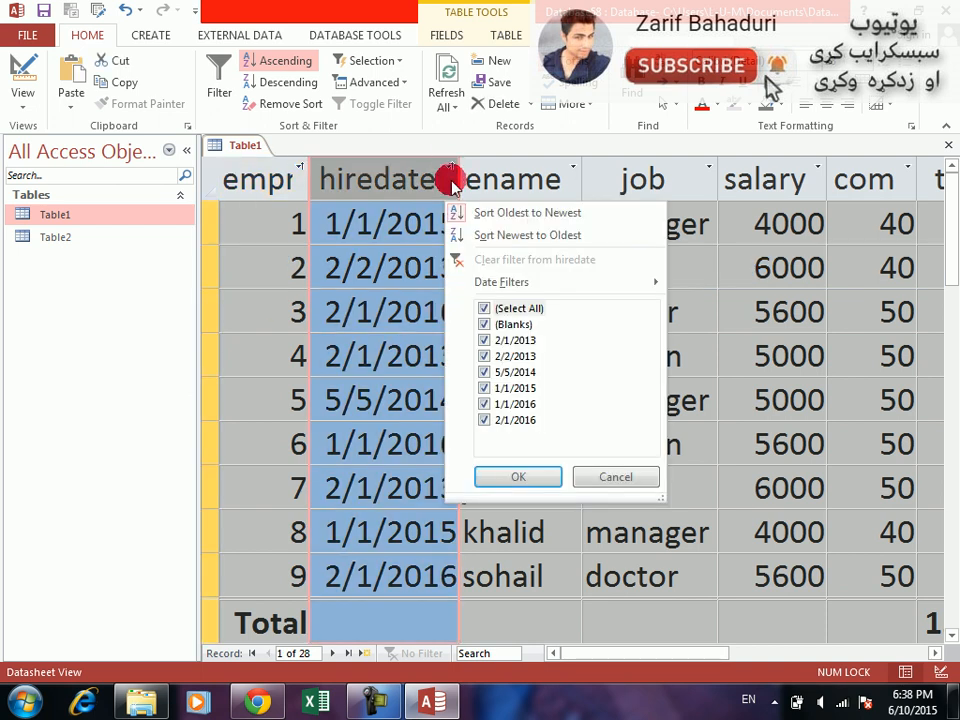
mouse_move(496, 281)
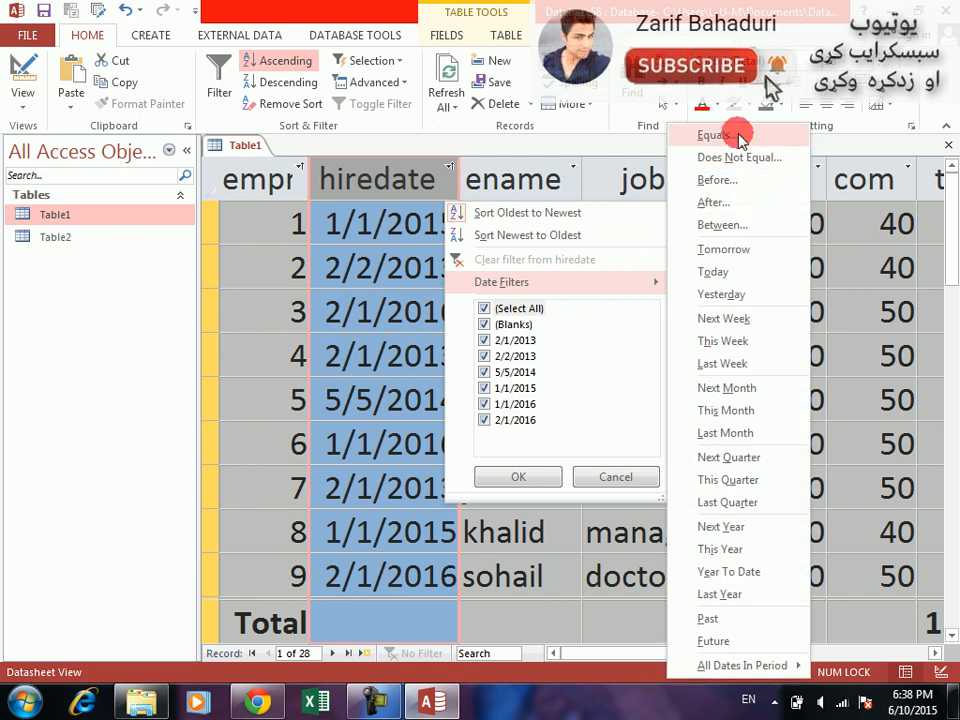
left_click(740, 138)
left_click_drag(452, 305, 660, 392)
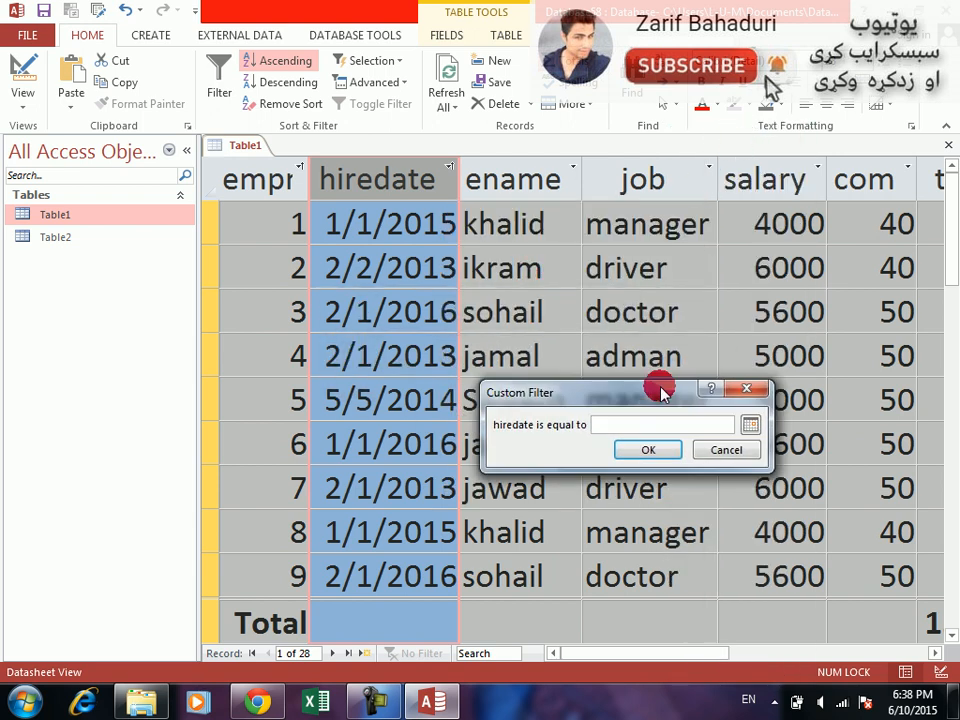
type("2/1/2015")
key("Return")
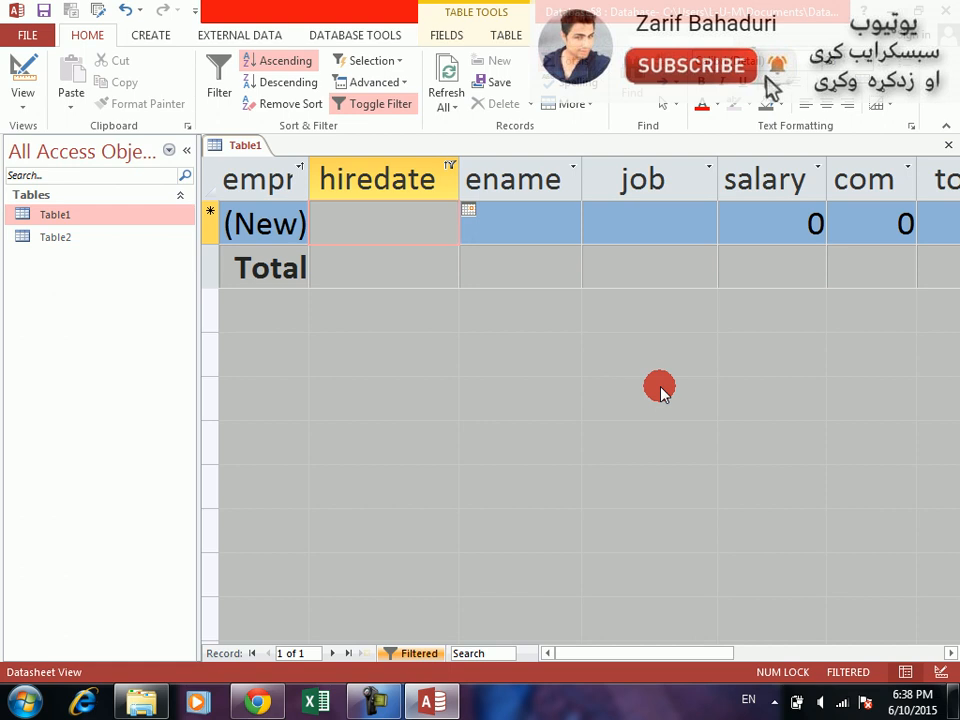
left_click(450, 166)
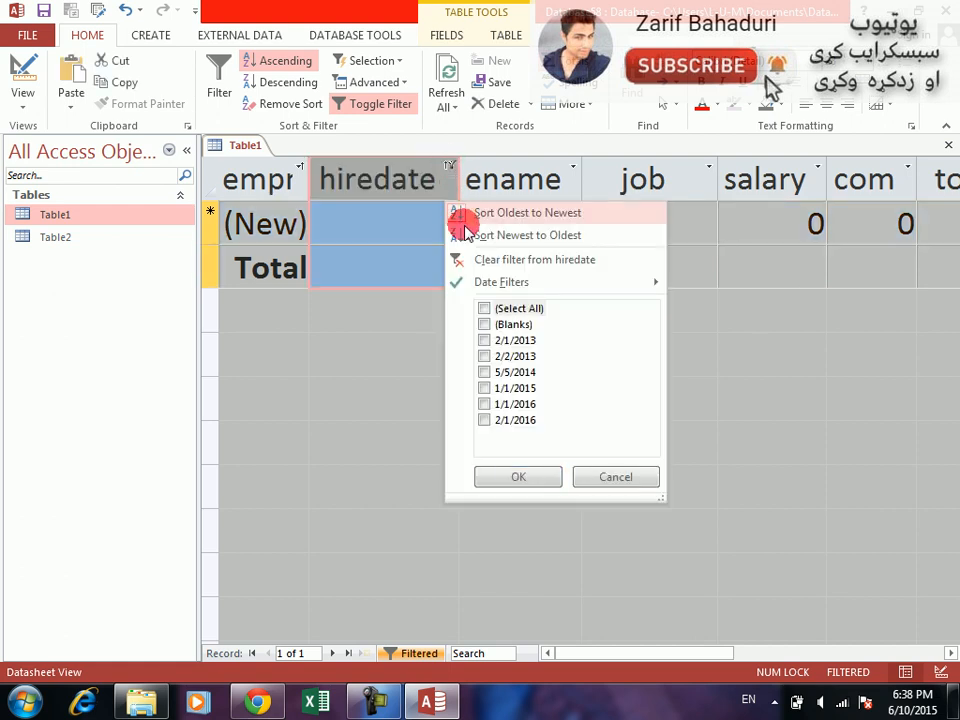
left_click(468, 257)
Filter the hiredate column to show only records dated on or before 3/3/2014.
left_click(449, 166)
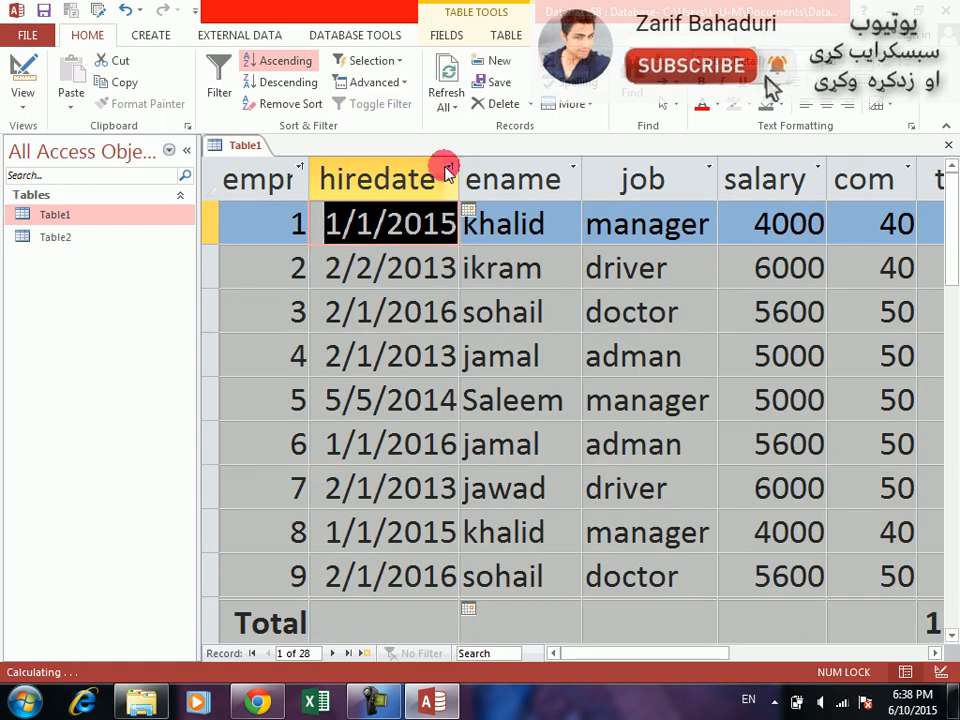
left_click(498, 282)
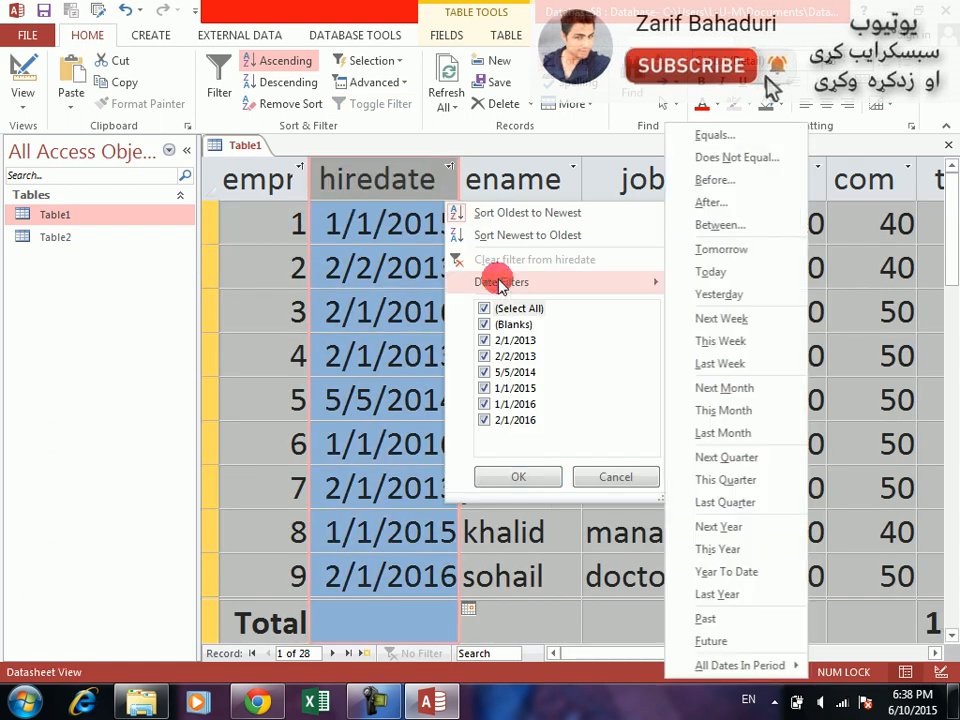
left_click(702, 184)
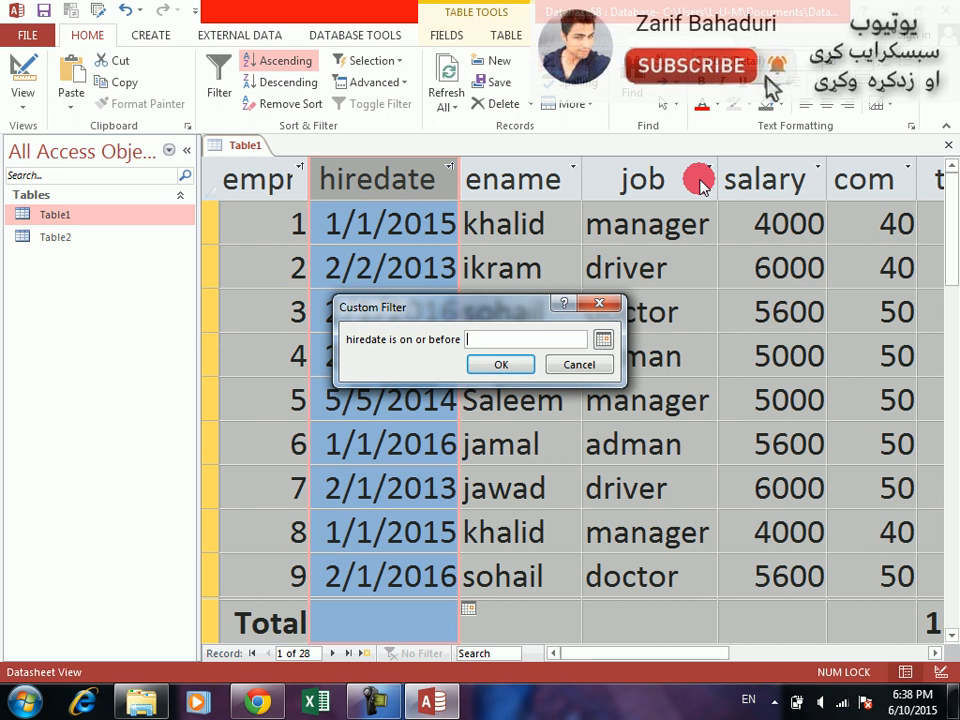
type("3/3/2")
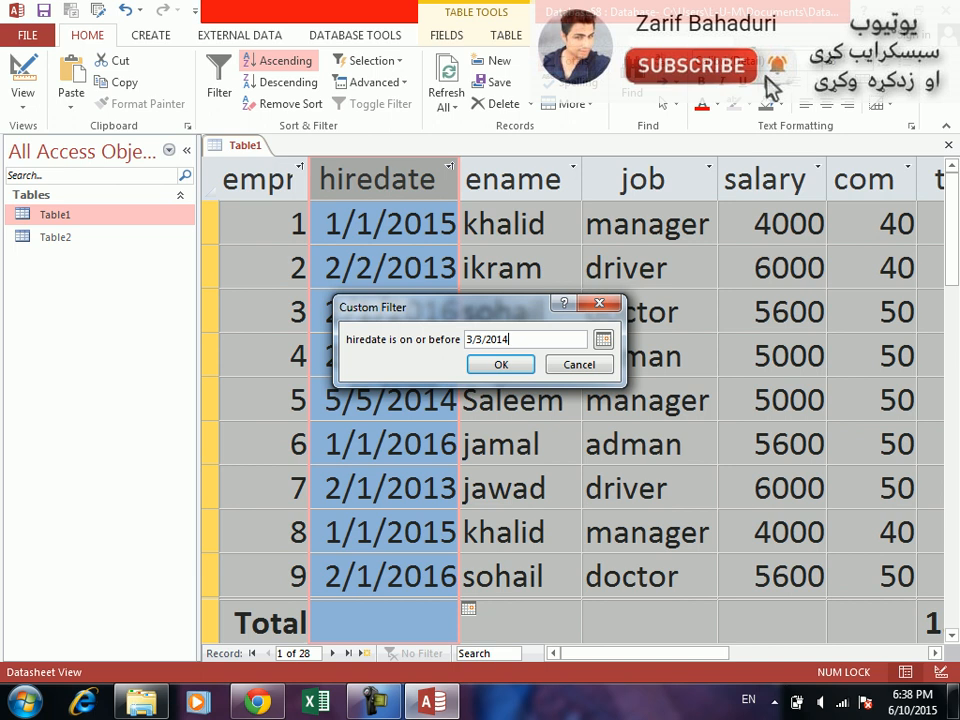
type("014")
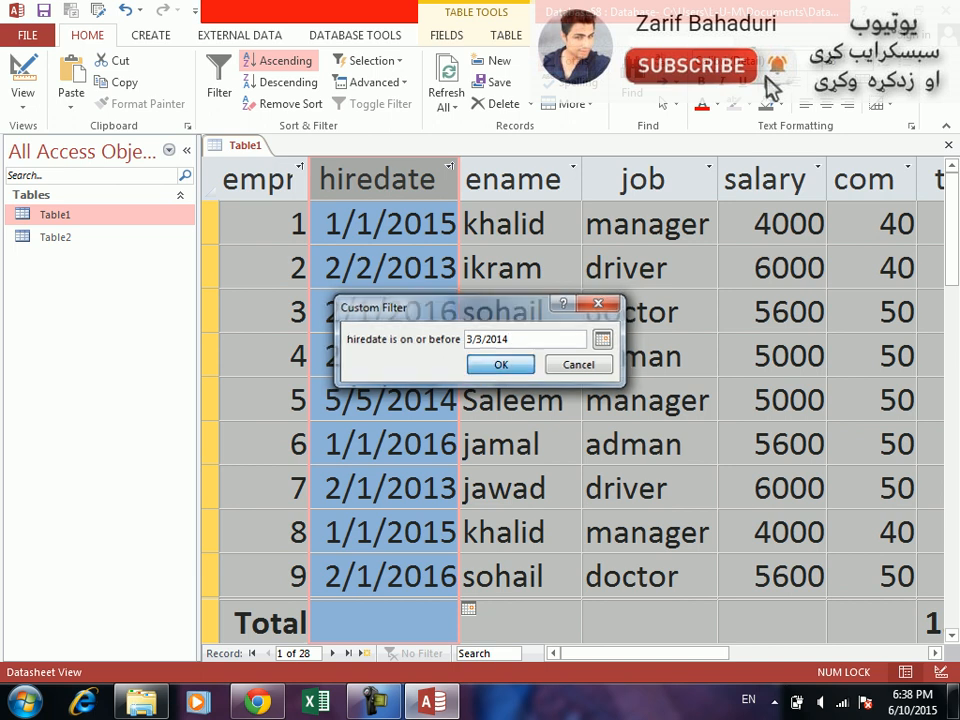
key("Return")
Go through the filtered records to examine their hire dates and the salary and com values.
key("Down")
key("Down")
key("Down")
key("Down")
key("Down")
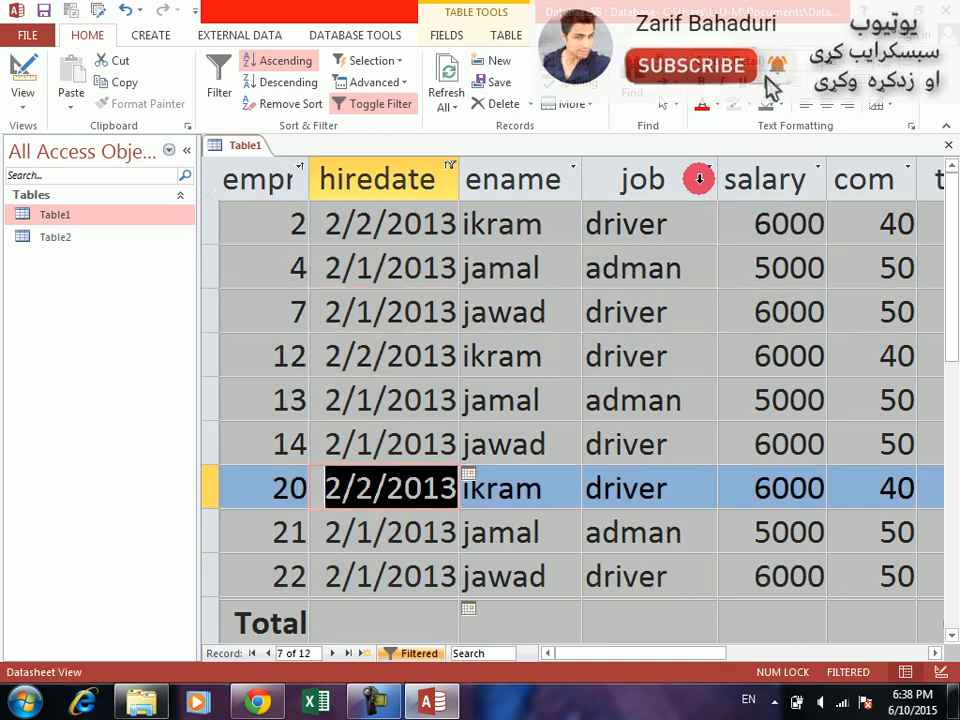
key("Down")
key("Down")
key("Down")
key("Down")
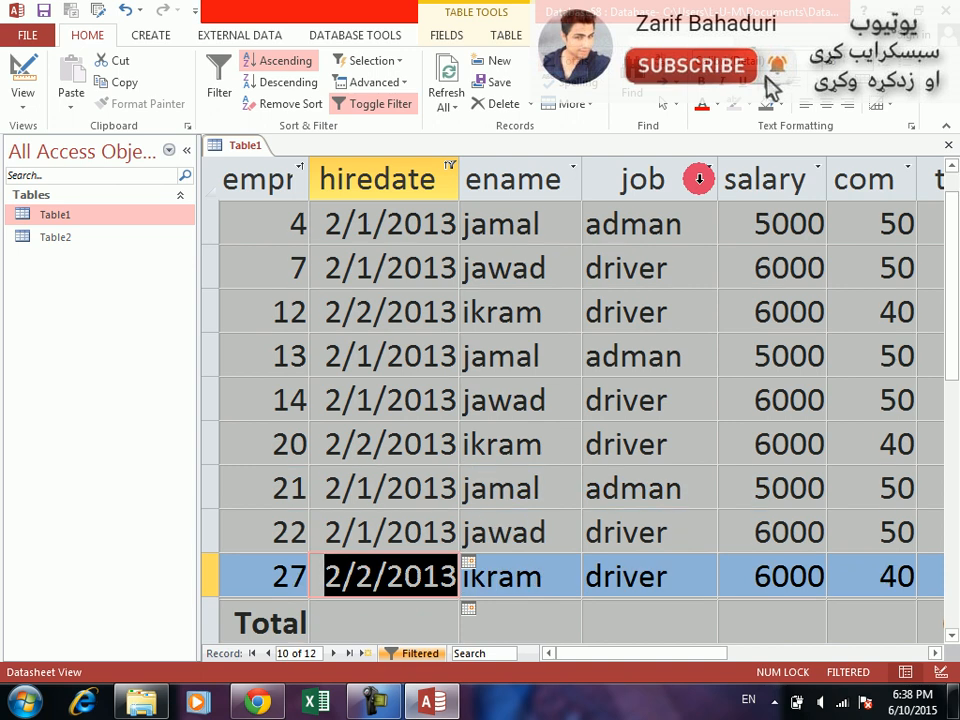
key("Tab")
key("Tab")
key("Tab")
key("Tab")
key("Down")
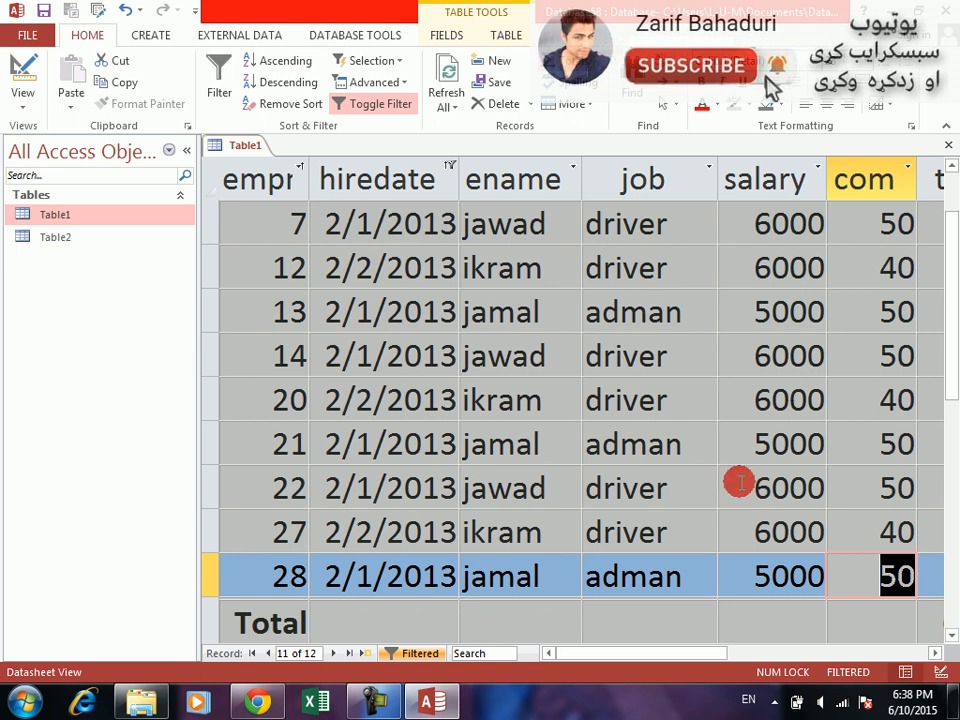
Collapse the Navigation Pane so the datasheet shows the columns from employee number to paid.
left_click_drag(557, 652, 720, 655)
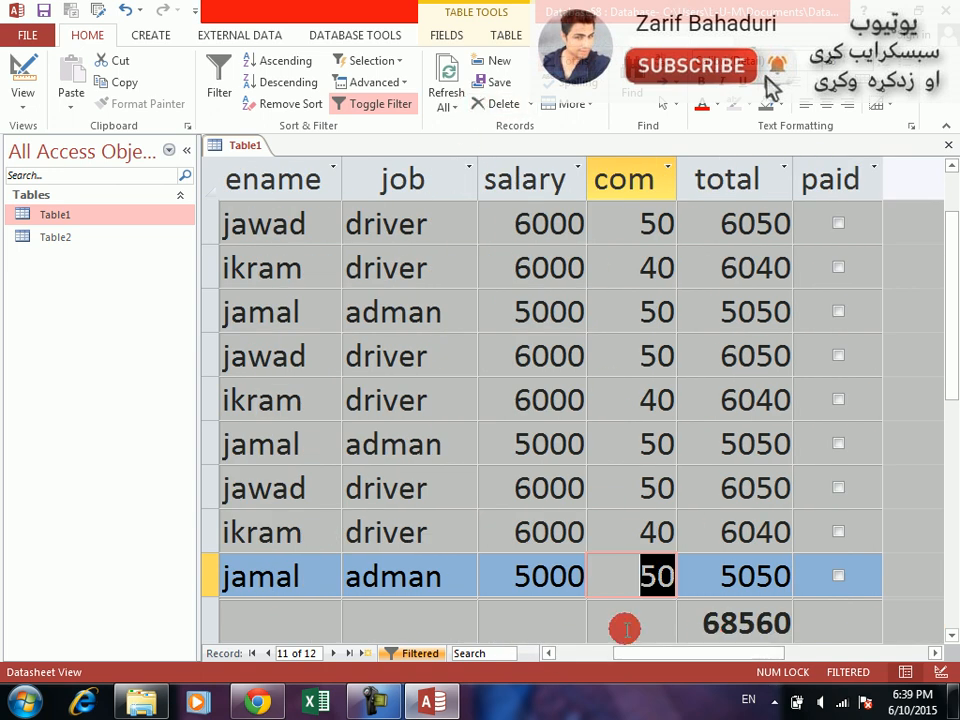
left_click(188, 149)
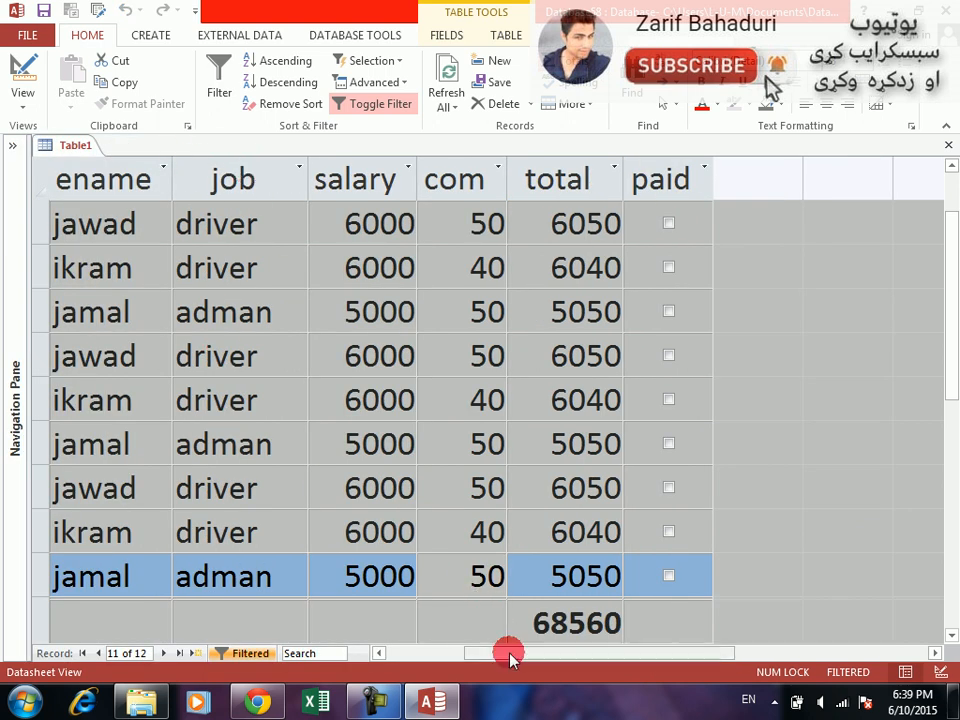
left_click_drag(510, 656, 439, 654)
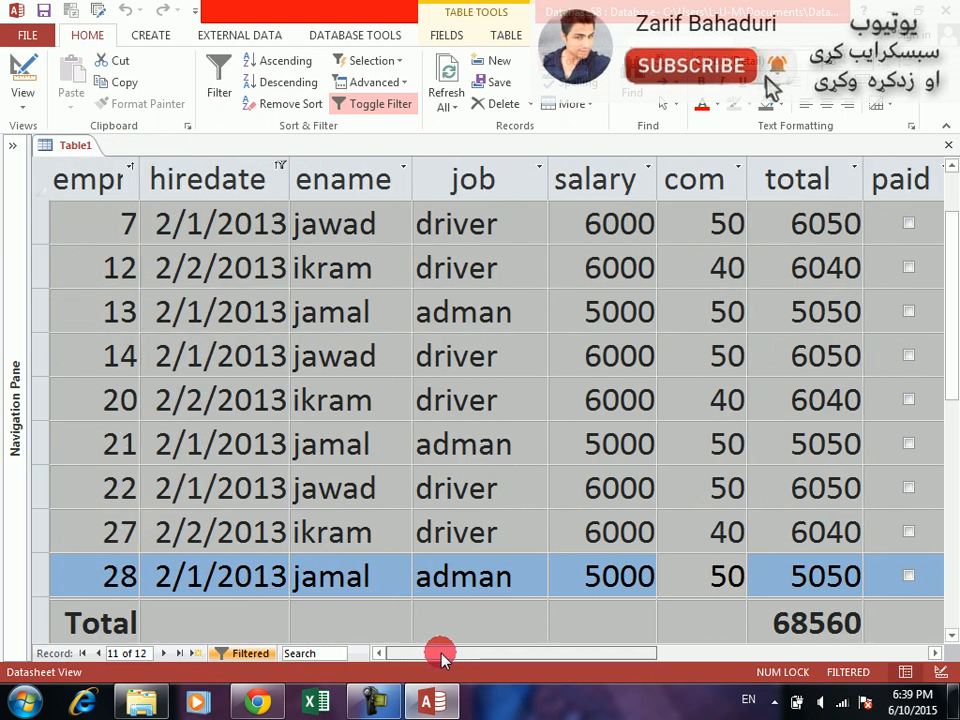
Sort the filtered records by hiredate from newest to oldest, and clear the hiredate filter to restore all records.
left_click(280, 166)
left_click(301, 237)
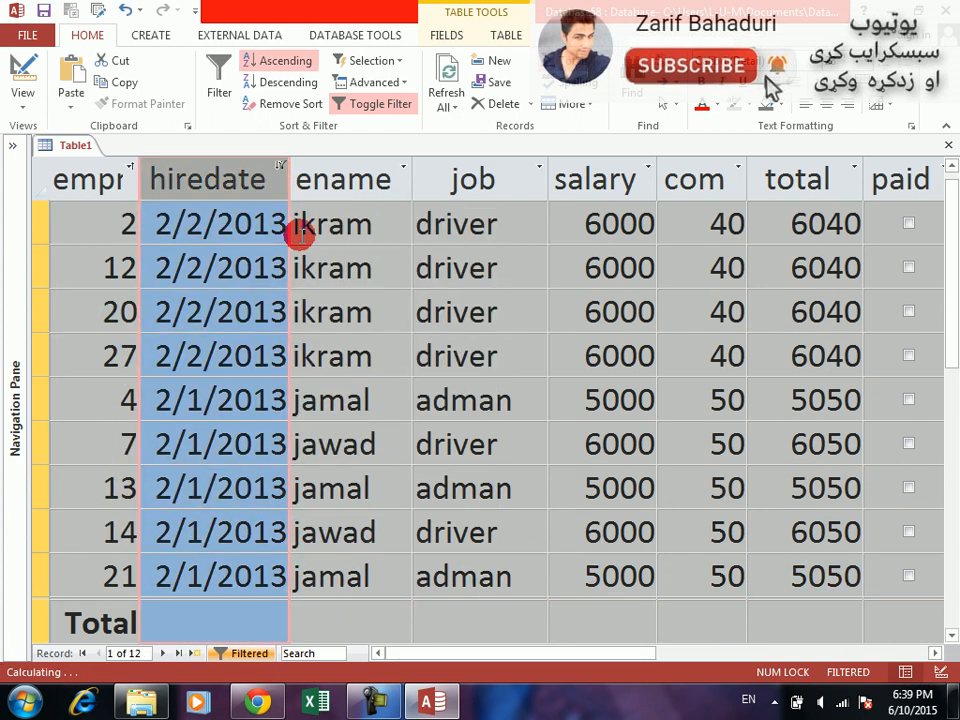
left_click(278, 167)
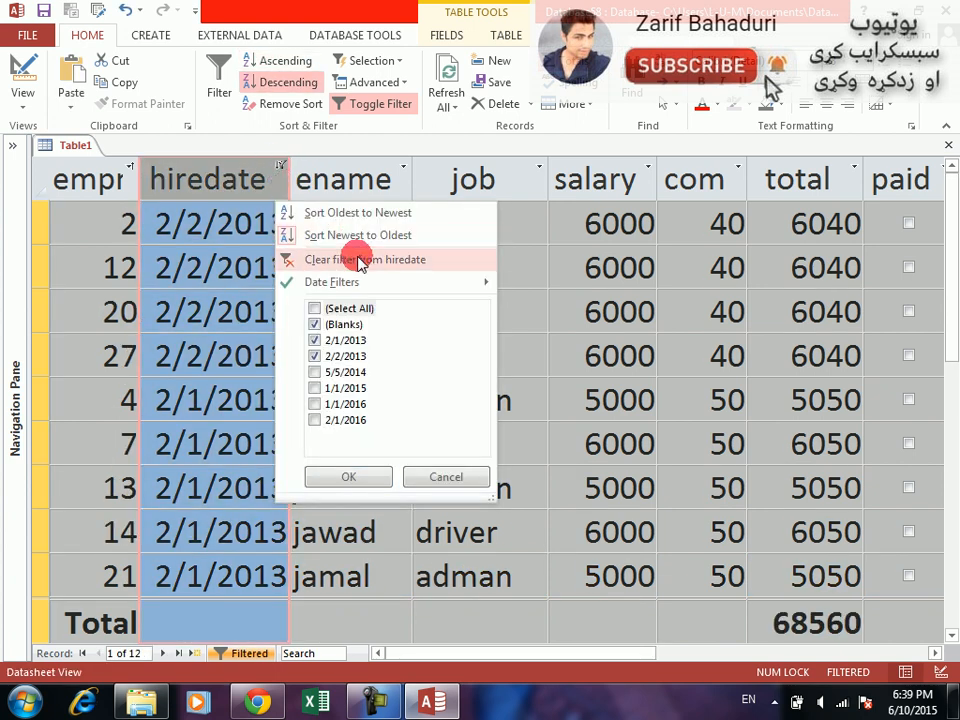
left_click(395, 281)
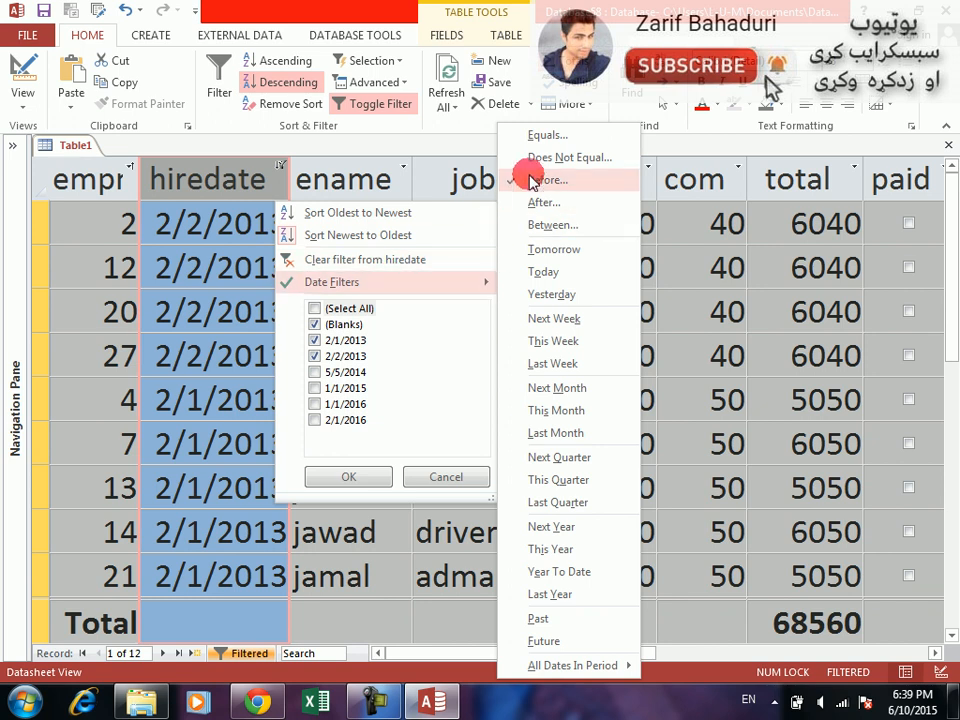
left_click(378, 259)
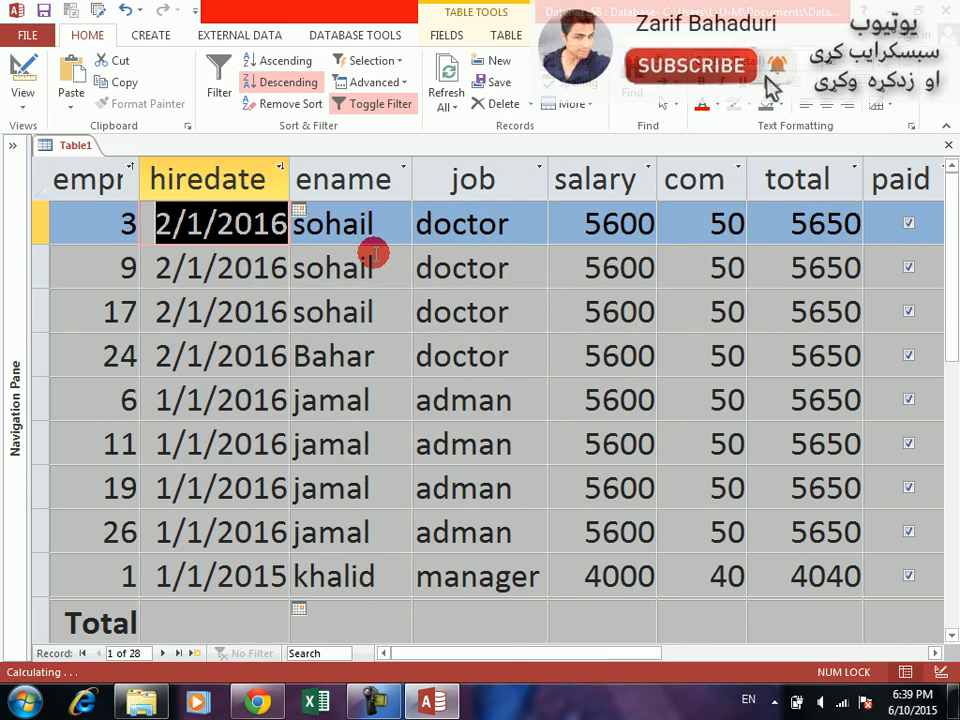
Filter the hiredate column again with a date filter for records on or before 3/3/2014.
left_click(280, 167)
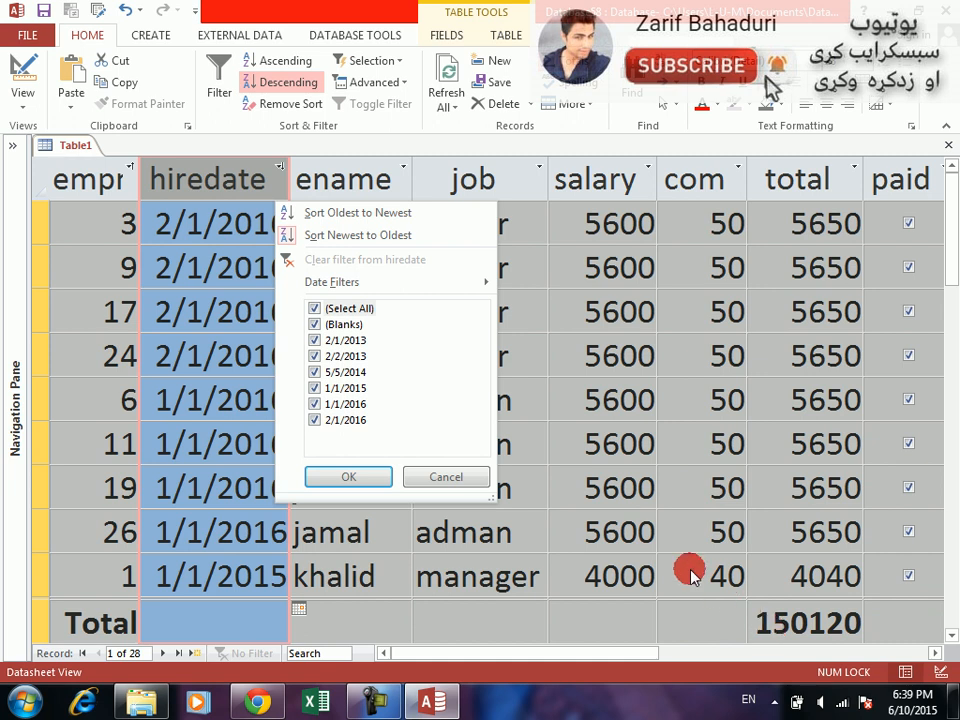
mouse_move(418, 281)
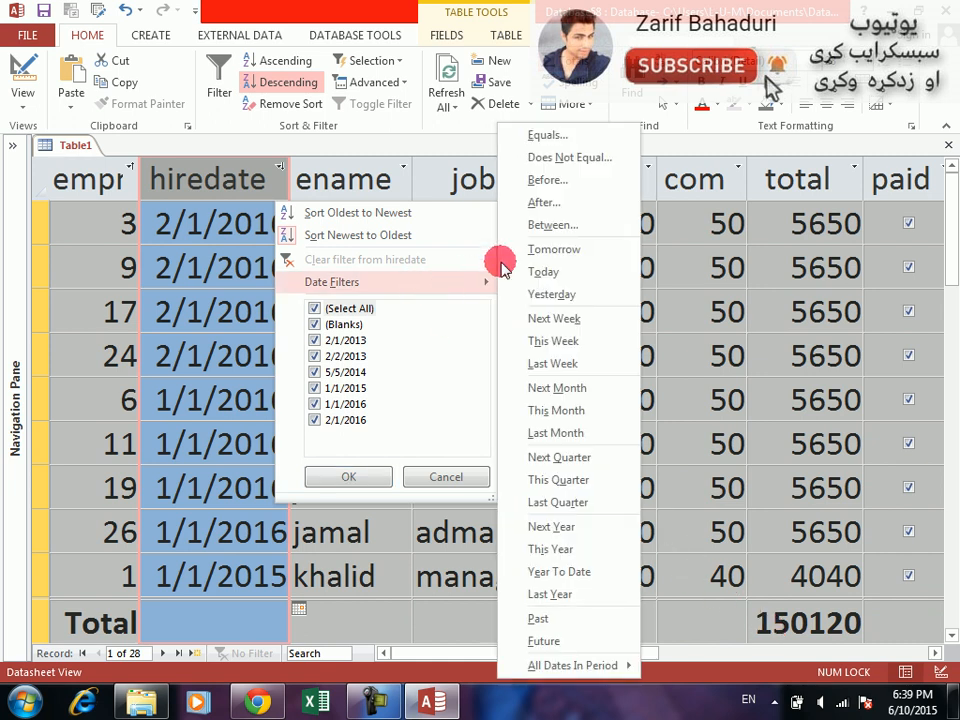
left_click(545, 180)
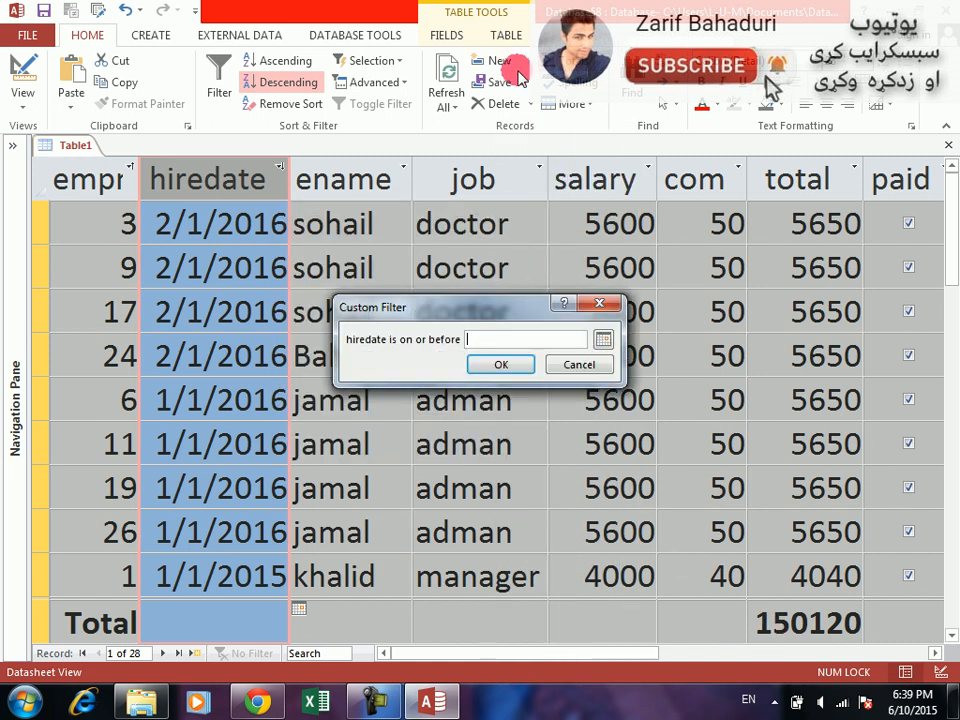
type("3/3/2014")
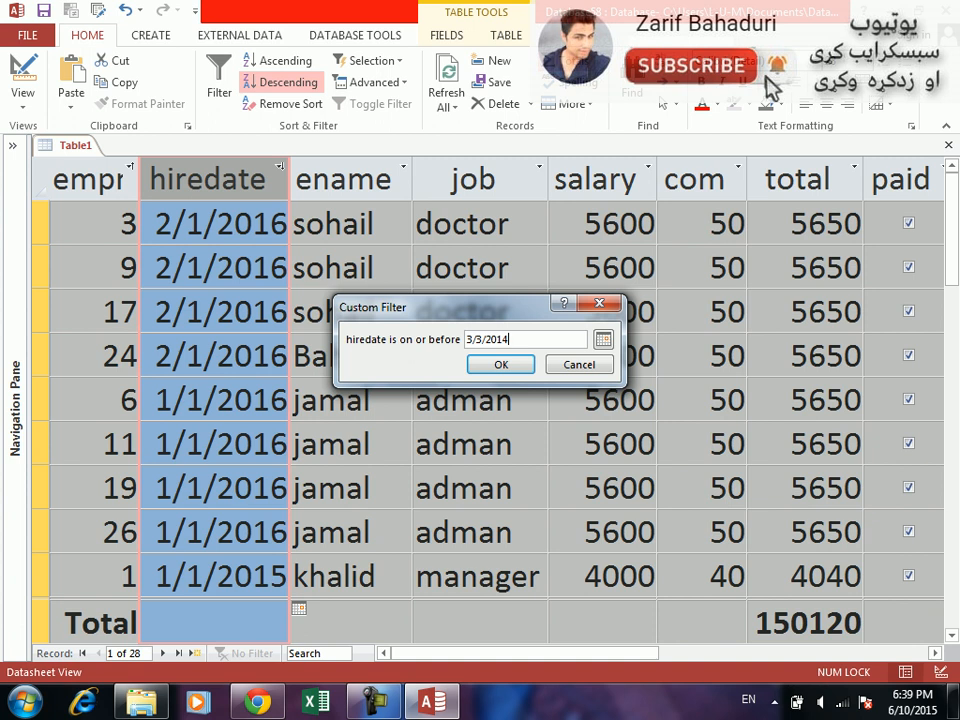
key("Return")
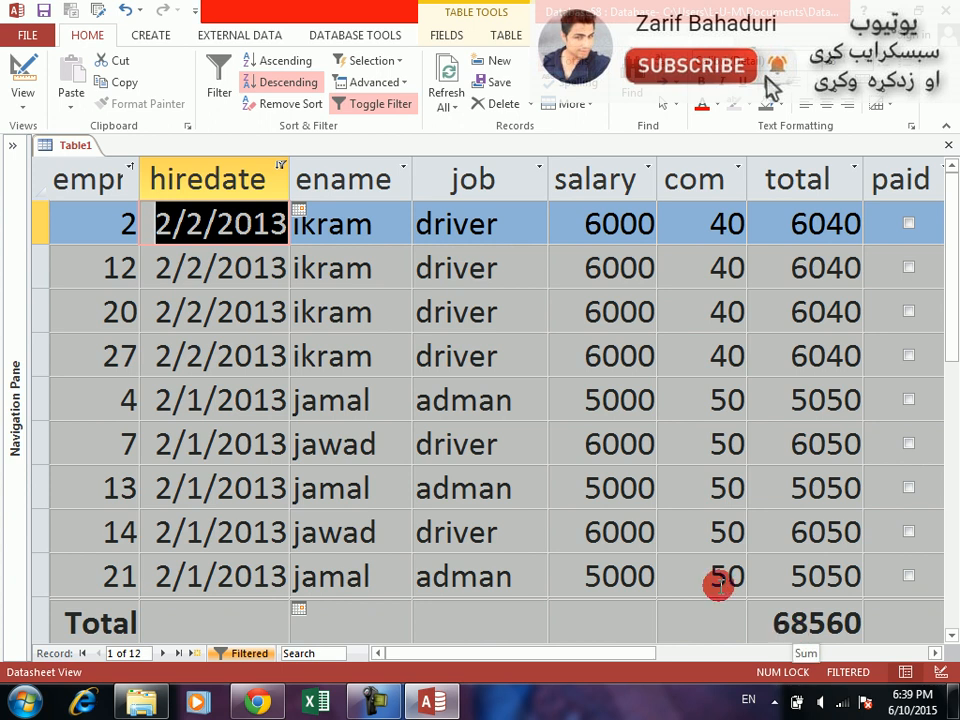
Clear the hiredate filter and show only the records dated on or after 5/5/2015.
left_click(281, 165)
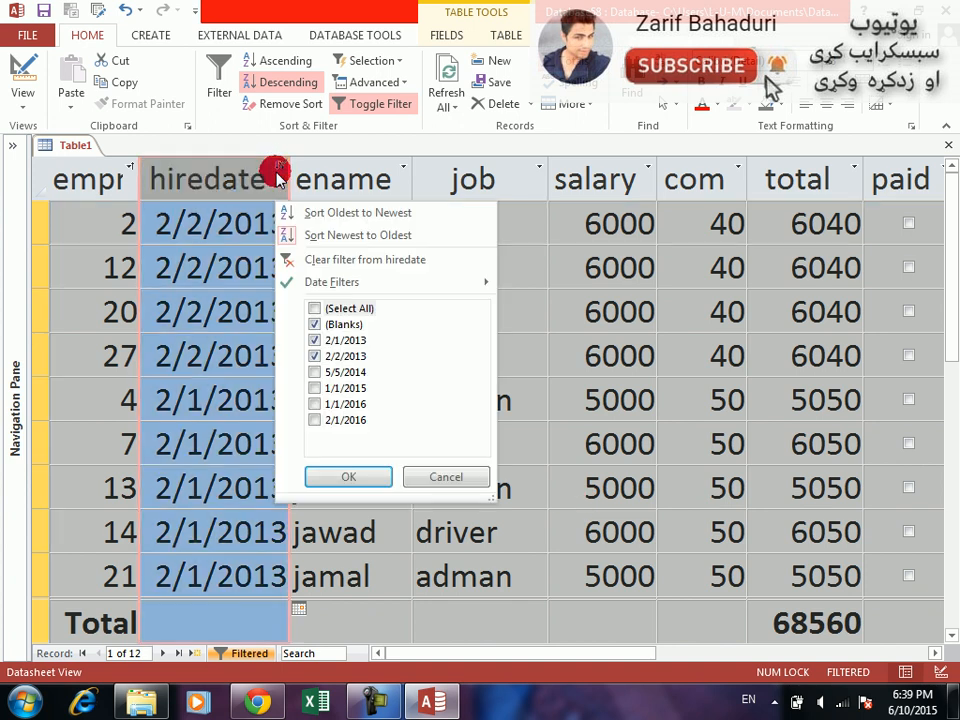
left_click(310, 258)
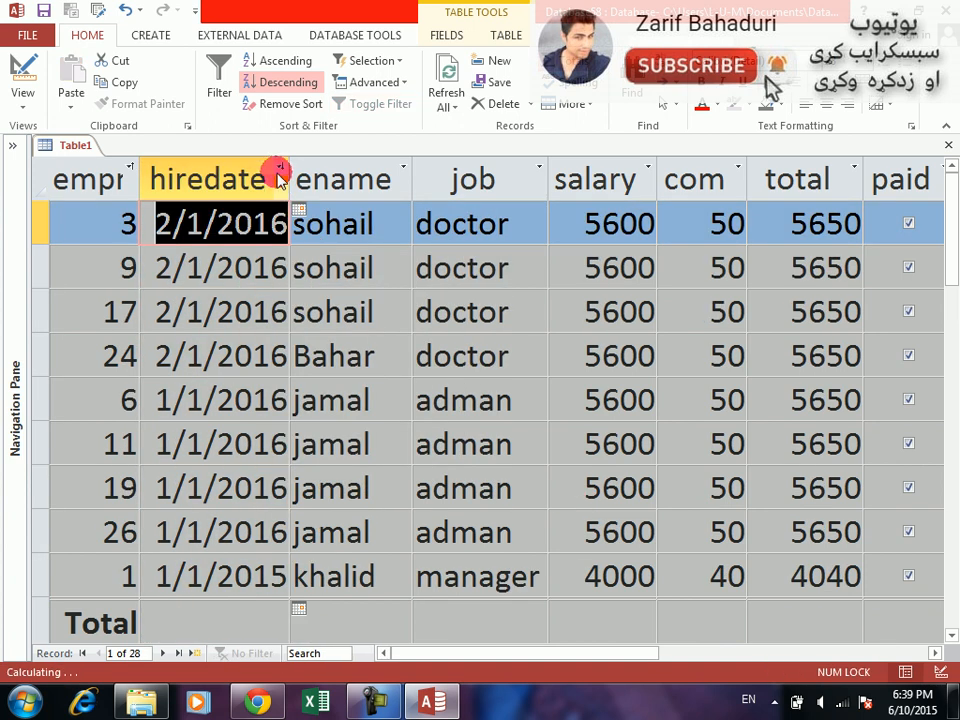
left_click(279, 166)
mouse_move(410, 282)
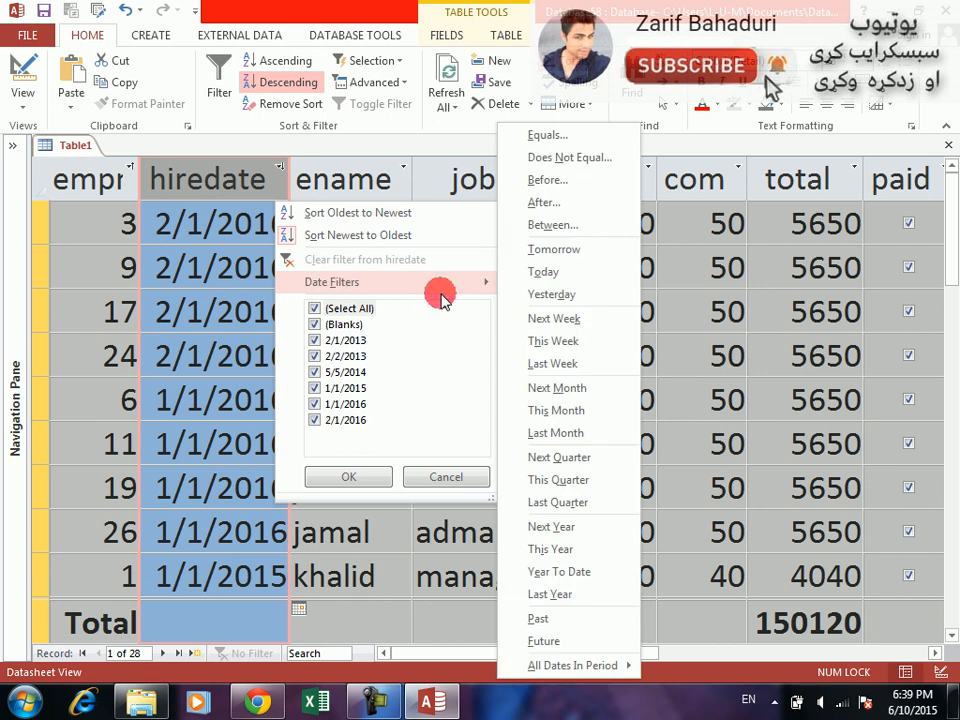
left_click(550, 203)
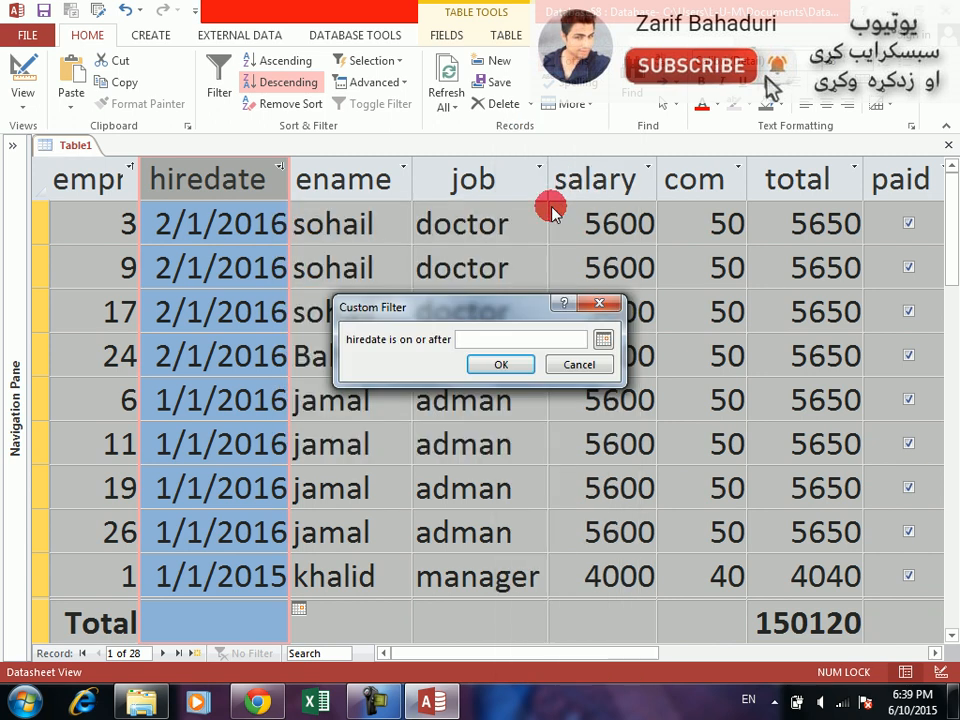
type("5/5/2015")
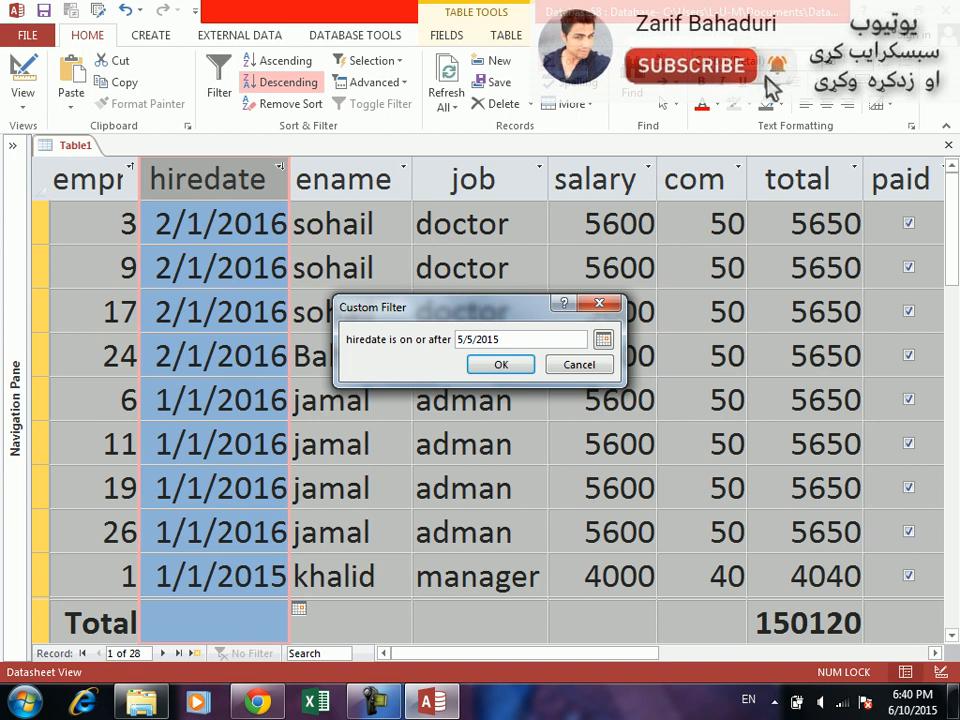
key("Return")
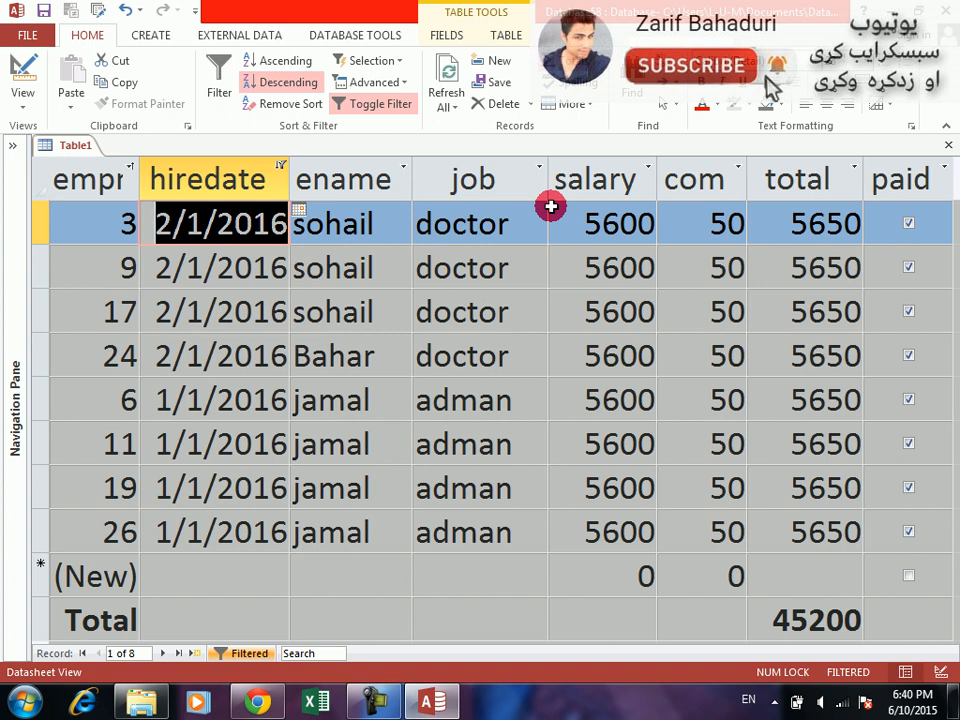
Replace the hiredate filter with one for dates between 1/1/2014 and 3/1/2014.
left_click(281, 165)
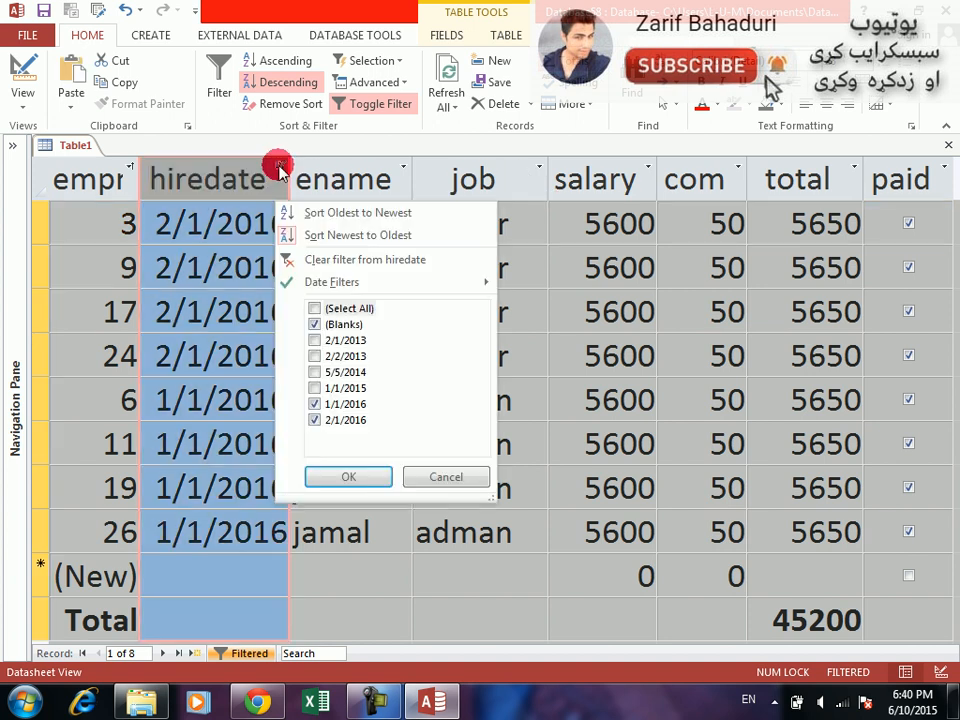
left_click(293, 259)
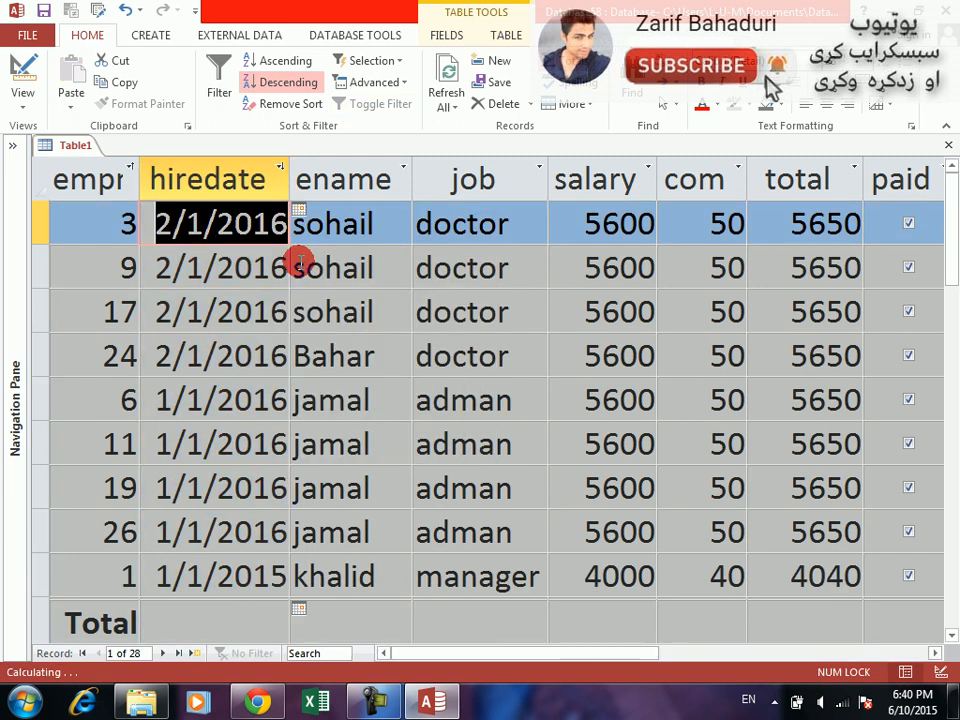
left_click(281, 166)
mouse_move(435, 285)
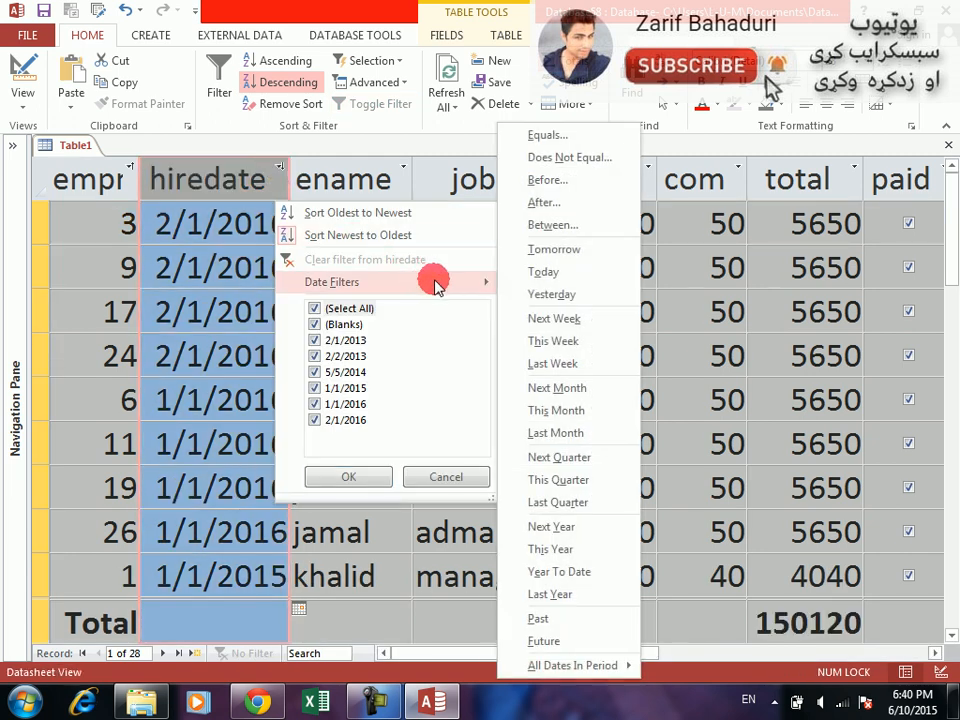
left_click(578, 224)
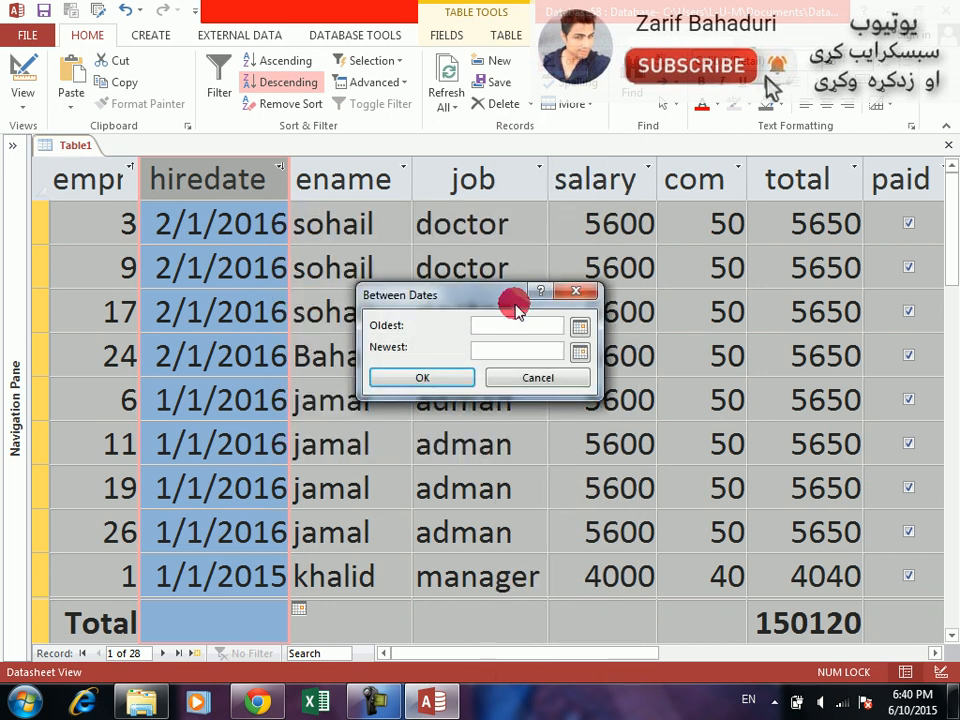
left_click_drag(489, 294, 520, 360)
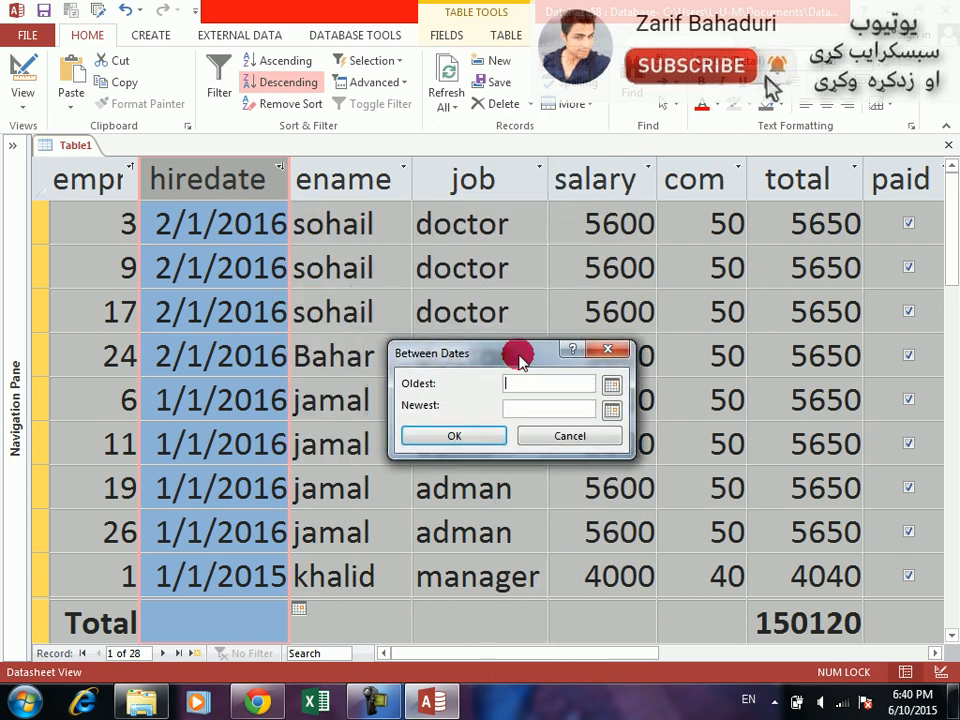
left_click_drag(520, 360, 352, 487)
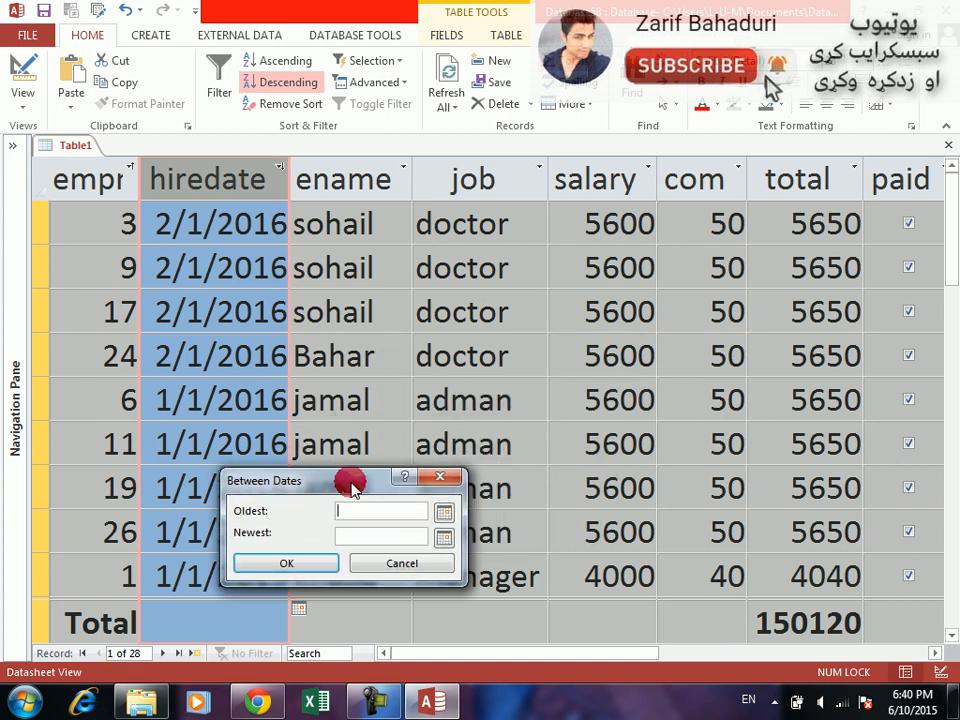
type("1/1/2014")
key("Tab")
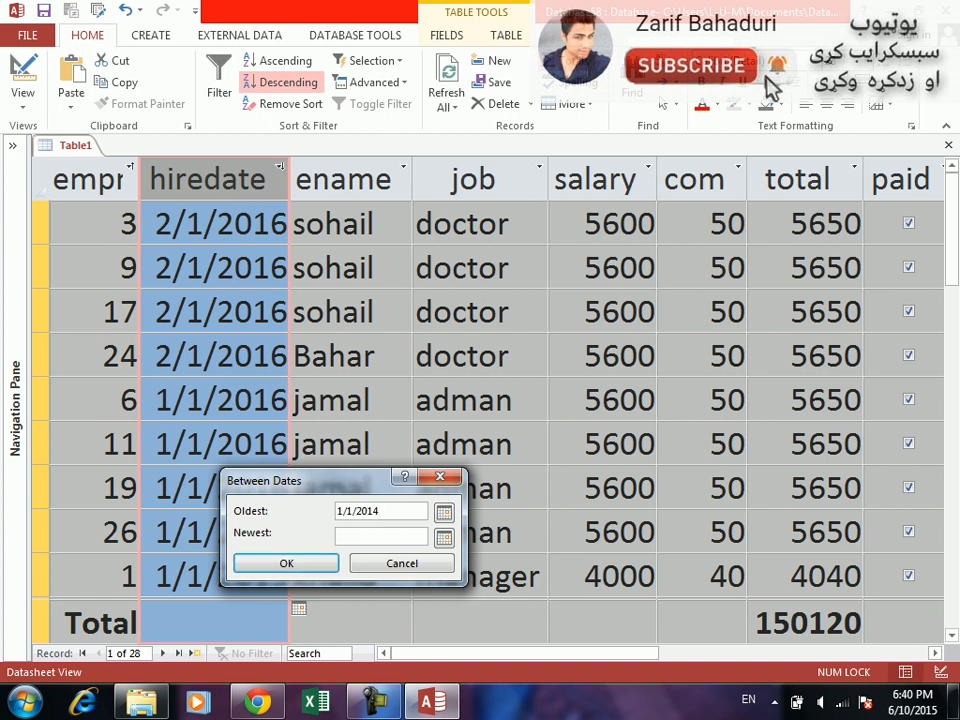
type("3/1/20")
left_click(352, 508)
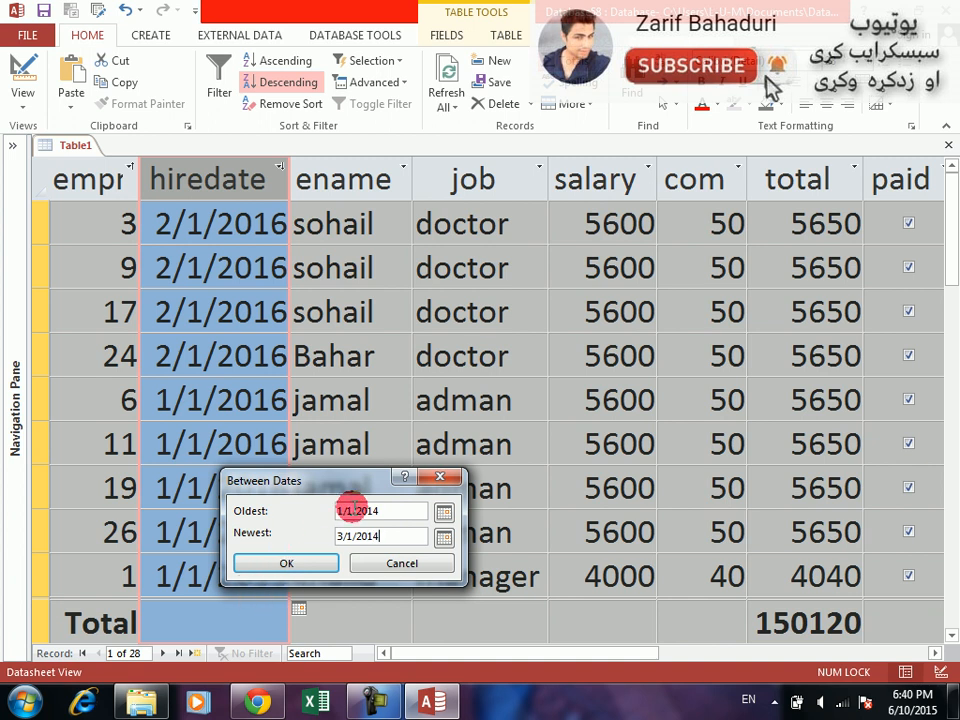
left_click(308, 562)
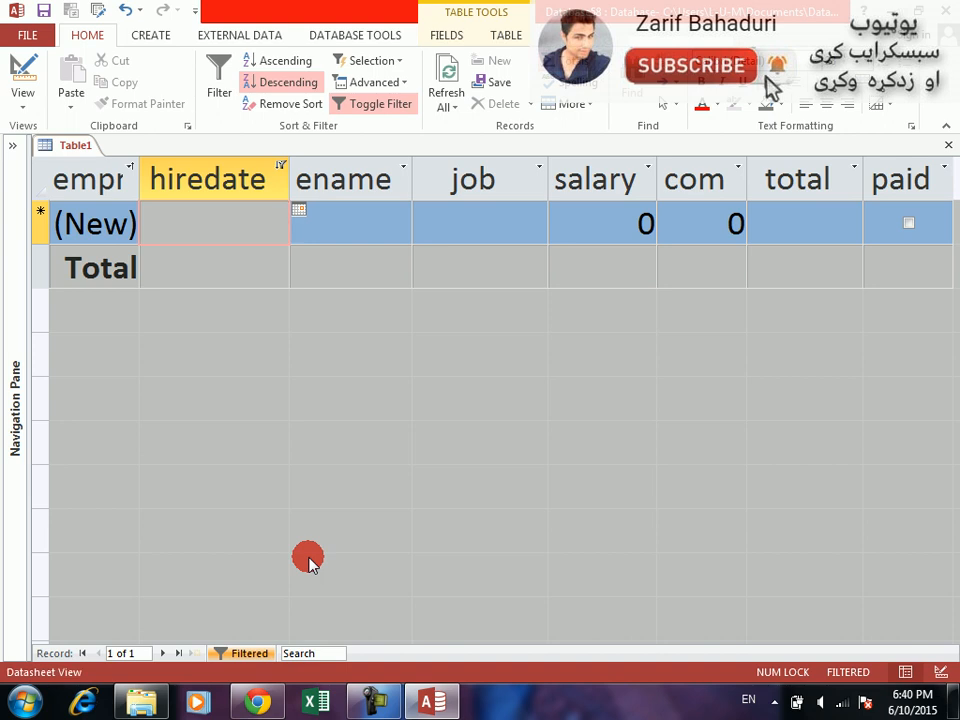
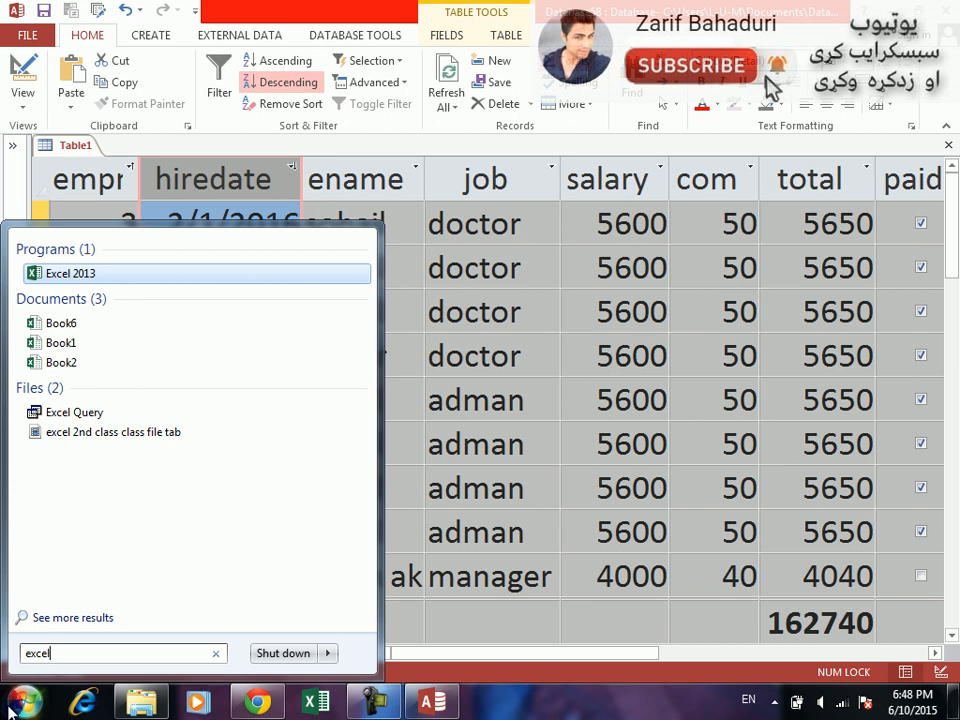
key("Return")
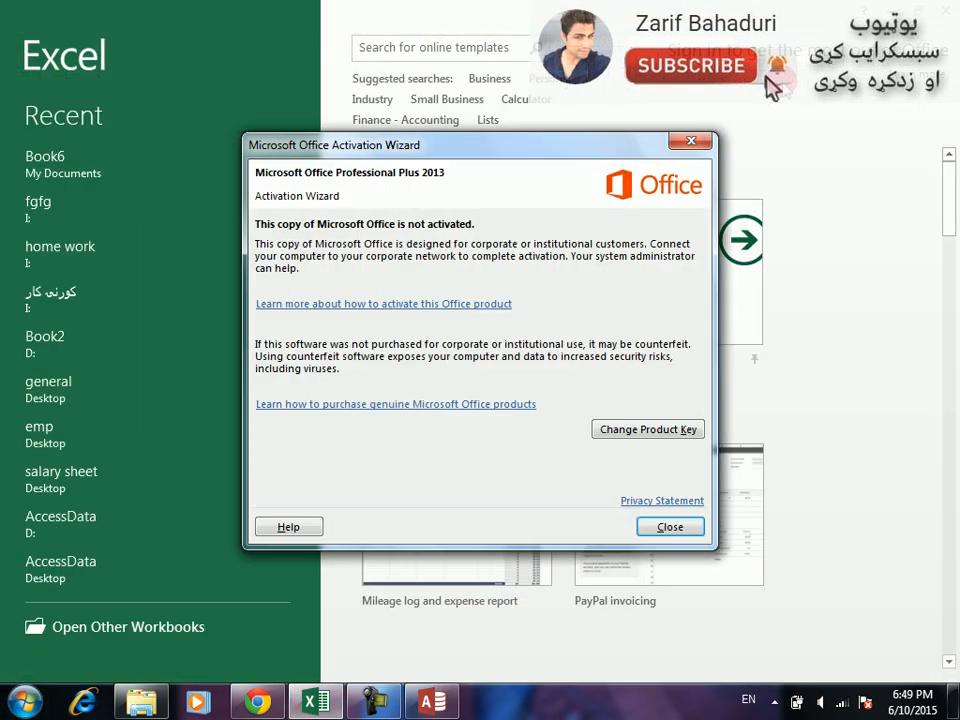
left_click(675, 524)
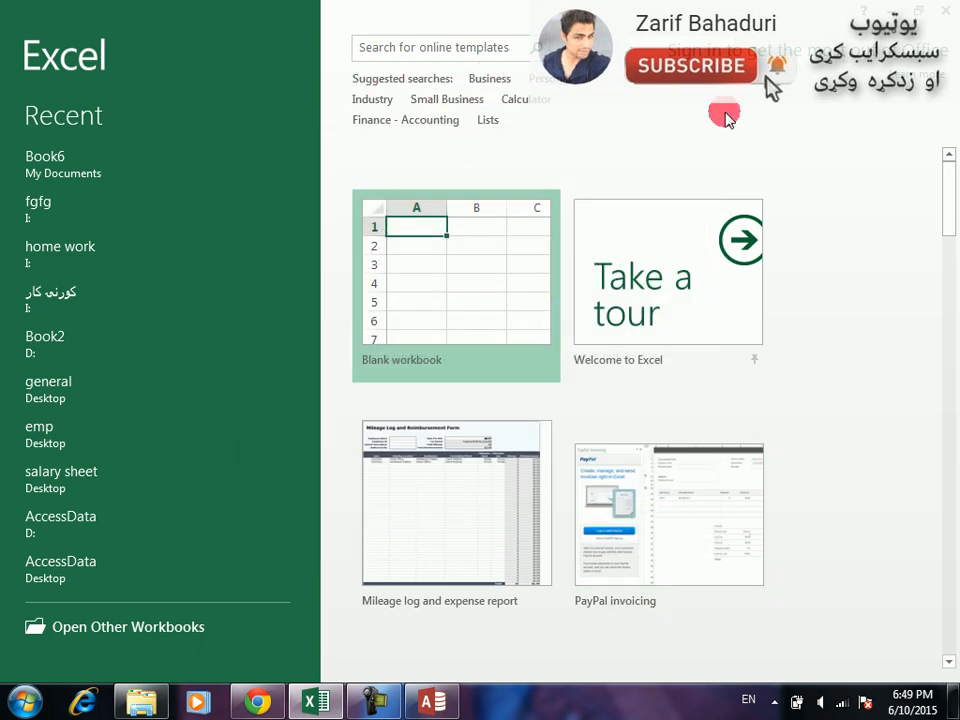
left_click_drag(945, 178, 935, 118)
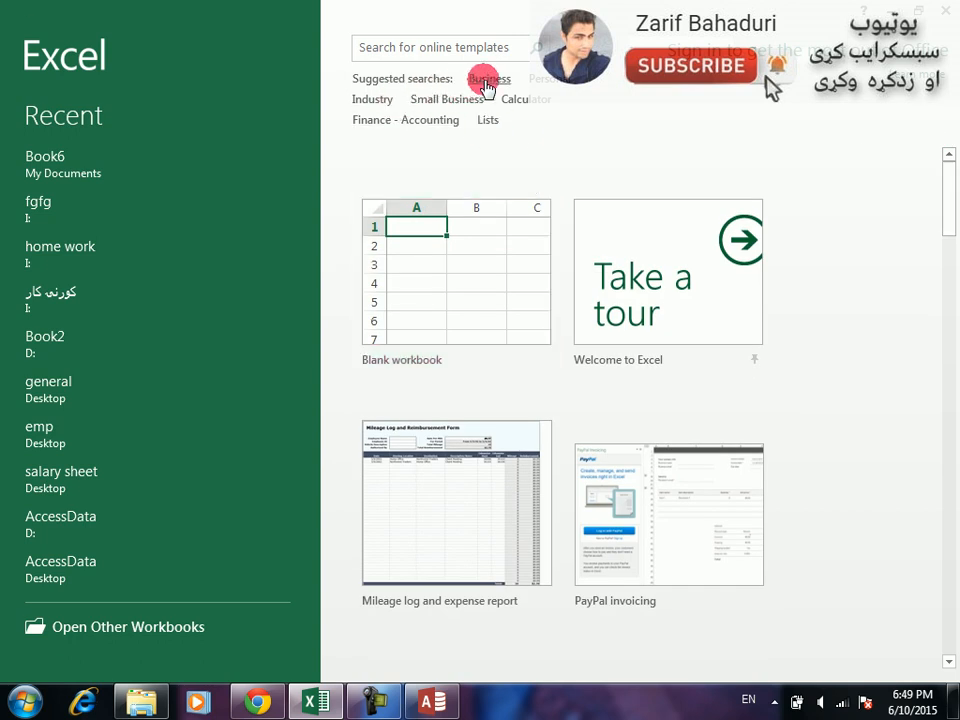
left_click(487, 82)
key("Escape")
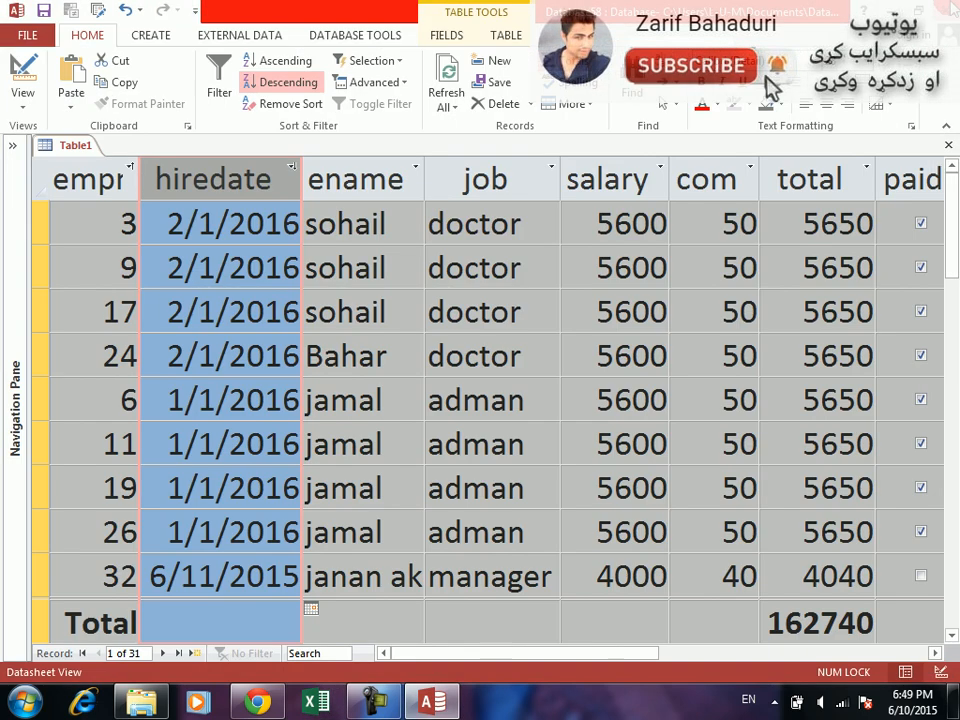
Filter the hiredate column to show only records dated in the next quarter.
left_click(416, 300)
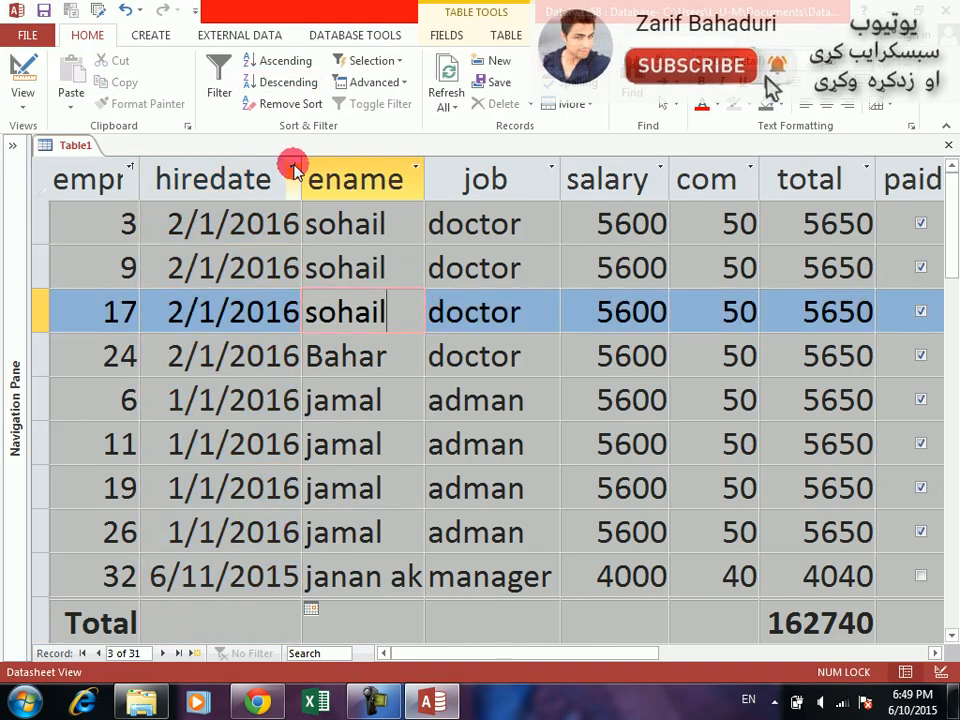
left_click(291, 167)
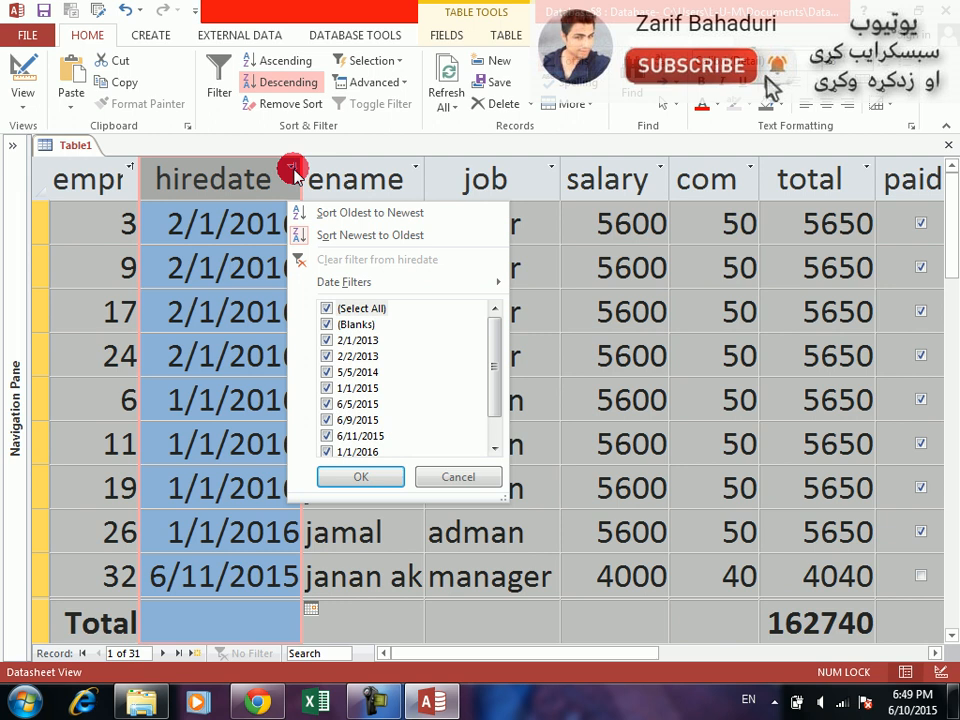
mouse_move(484, 283)
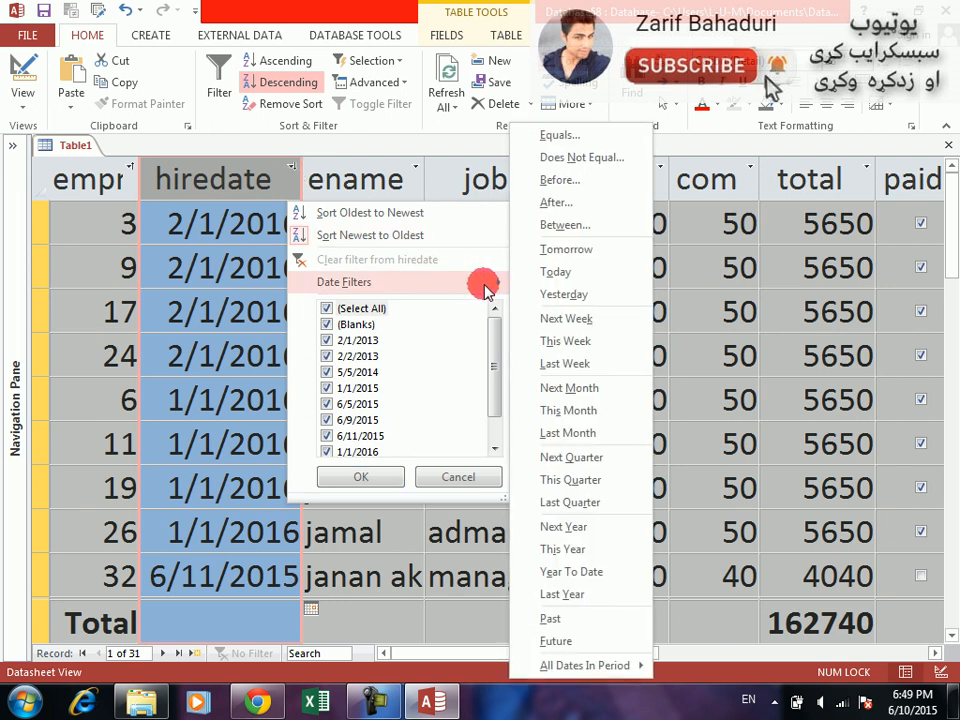
left_click(548, 458)
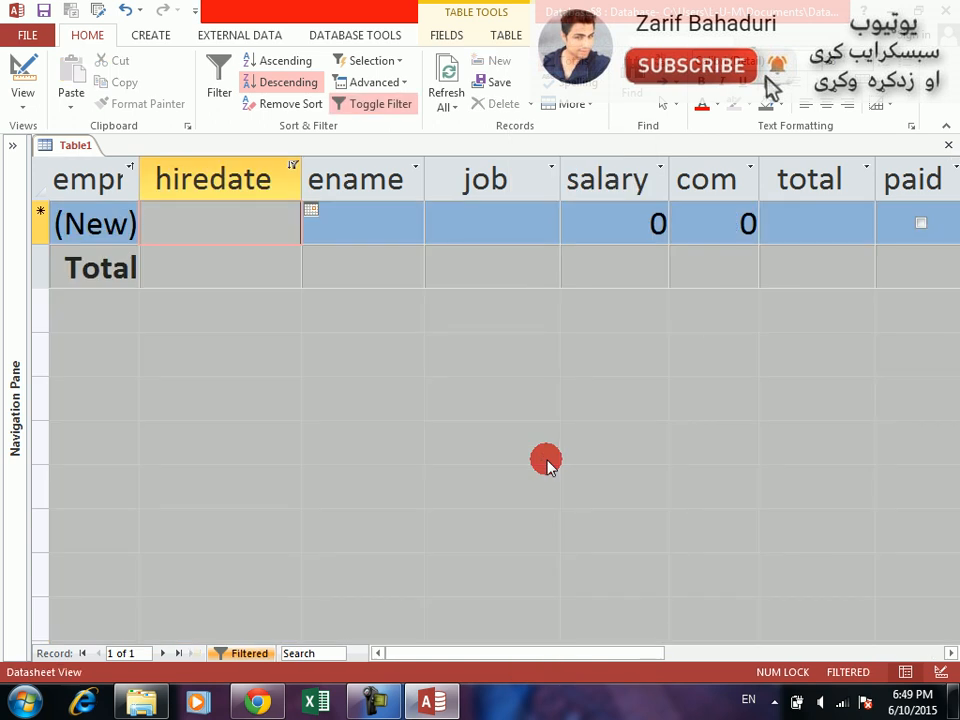
Clear the hiredate filter, show only this quarter's records, and select the sum of the total column in the Total row.
left_click(293, 166)
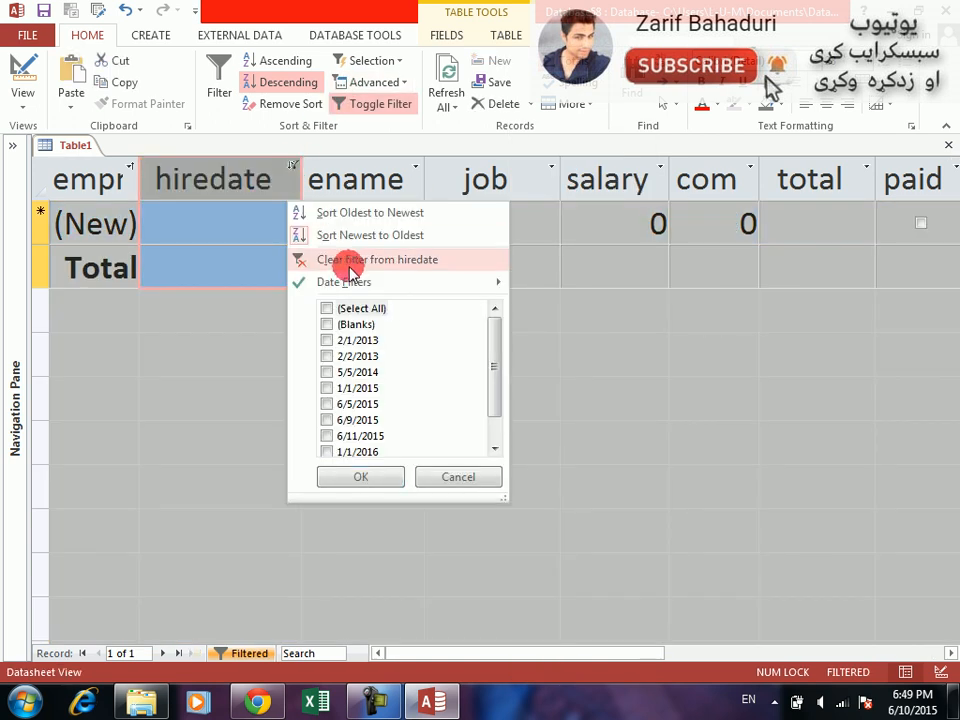
left_click(350, 262)
left_click(293, 166)
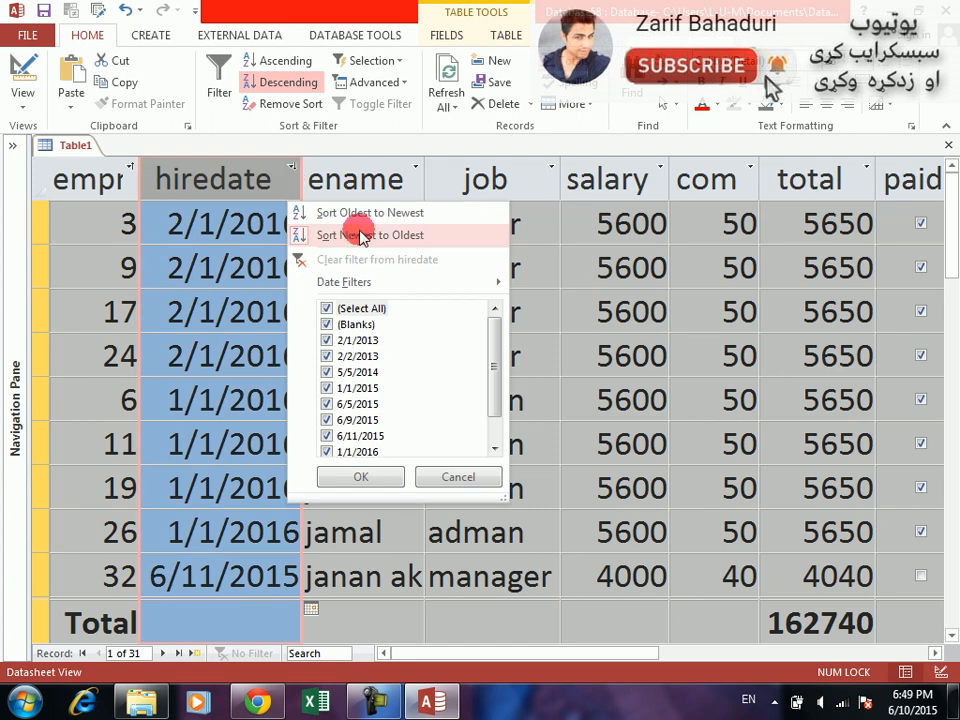
mouse_move(430, 282)
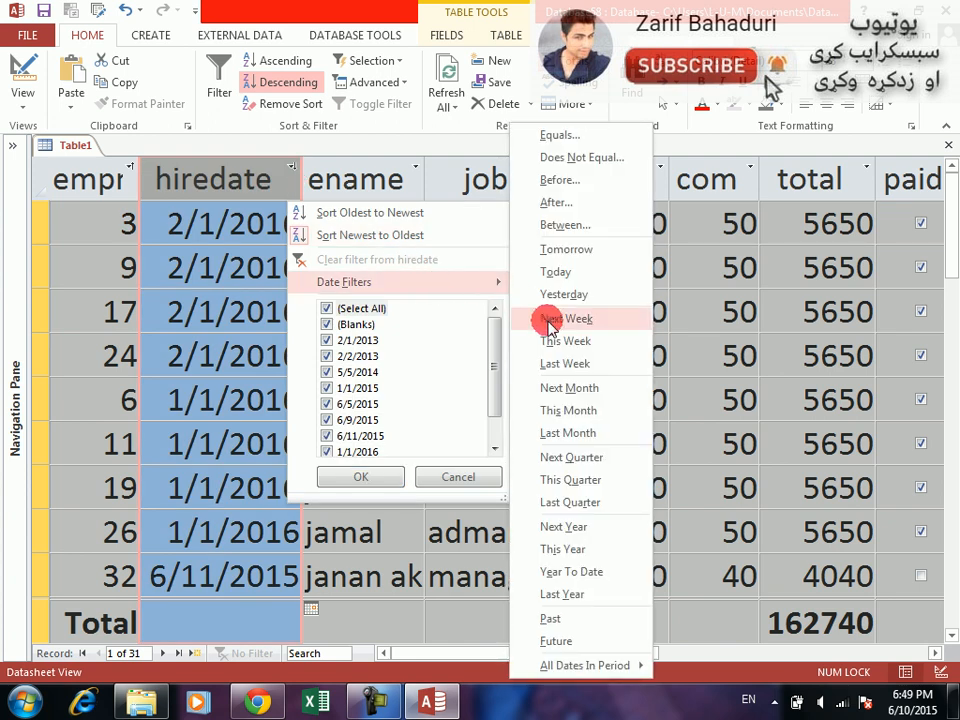
left_click(572, 481)
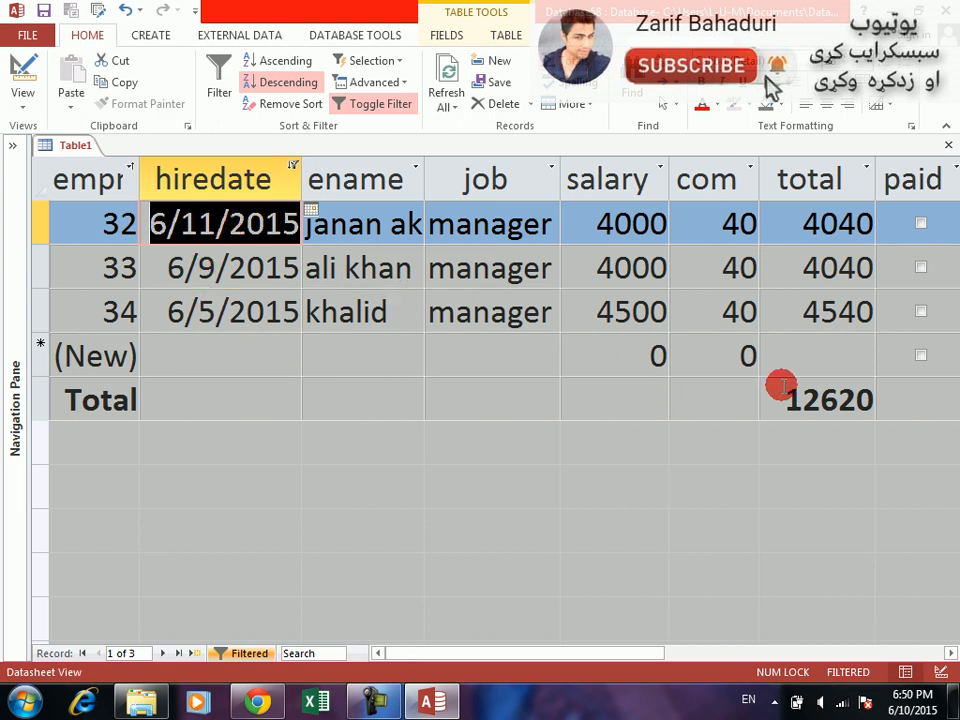
left_click_drag(797, 390, 886, 406)
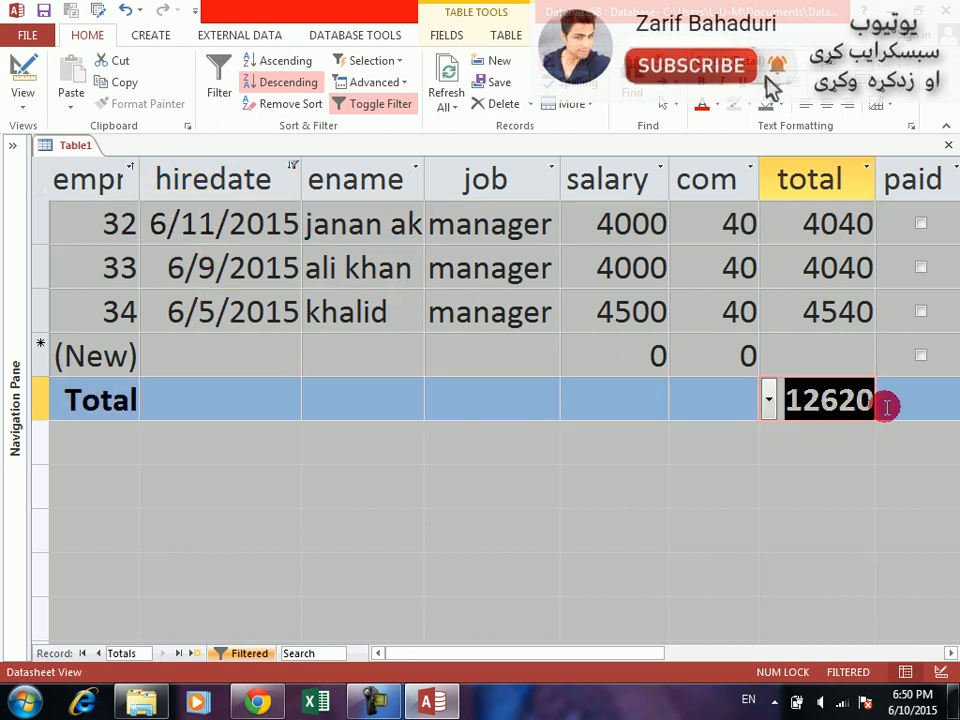
Clear the this-quarter filter from hiredate and show only the records dated in the last quarter.
left_click(290, 168)
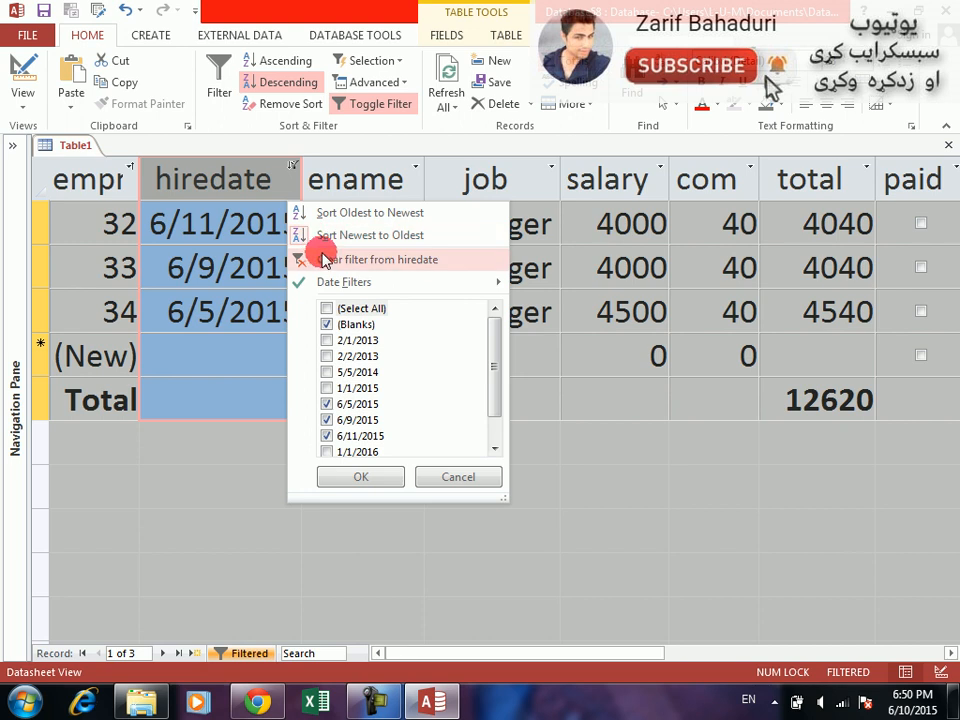
left_click(320, 197)
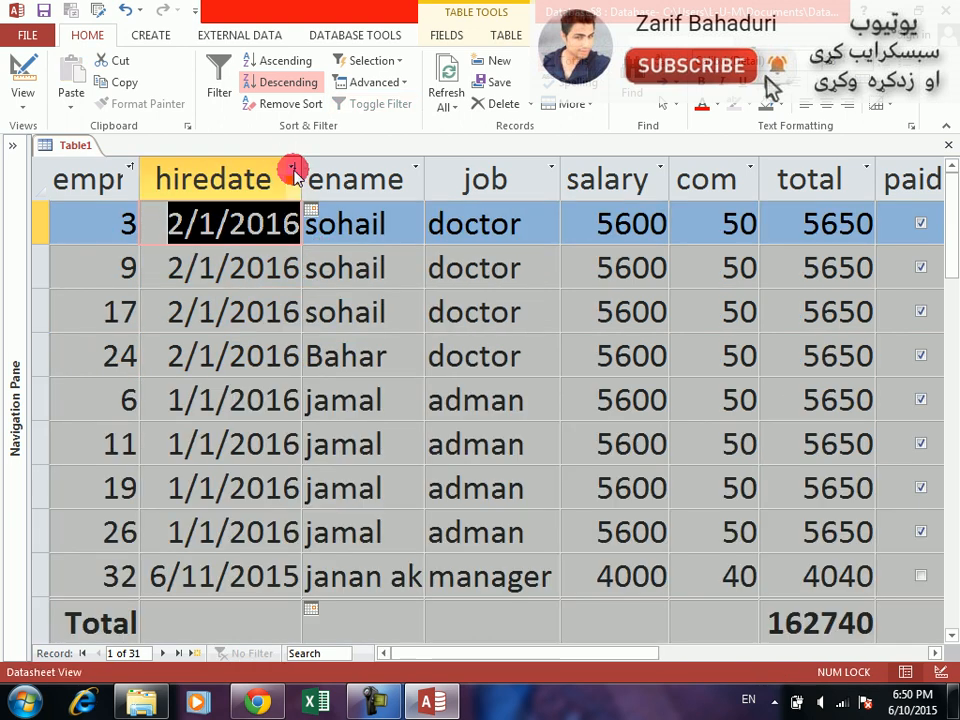
left_click(293, 170)
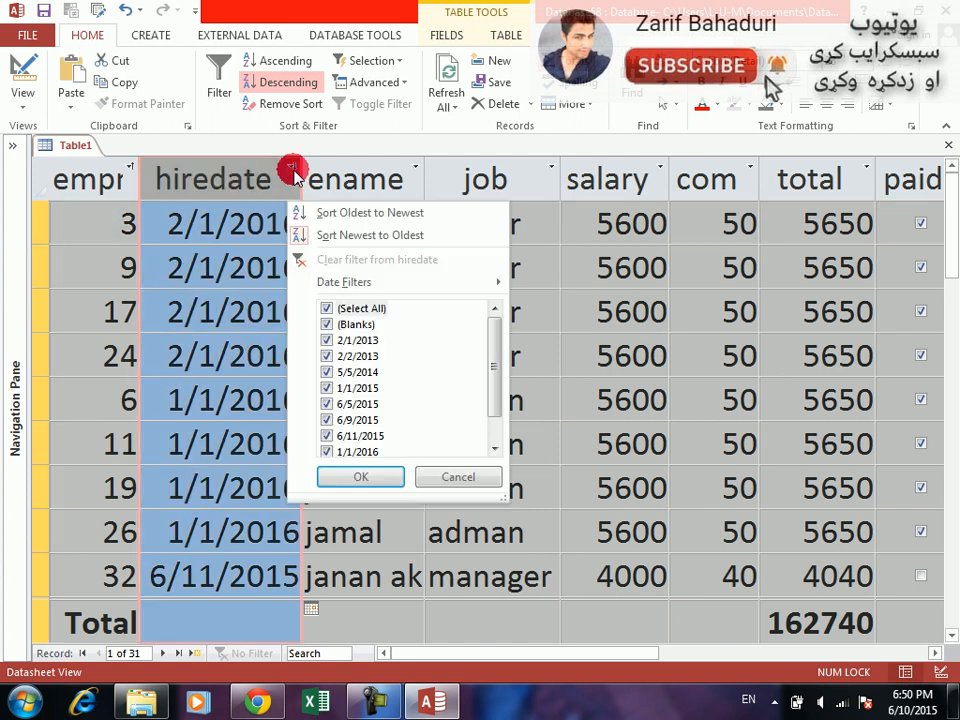
mouse_move(360, 283)
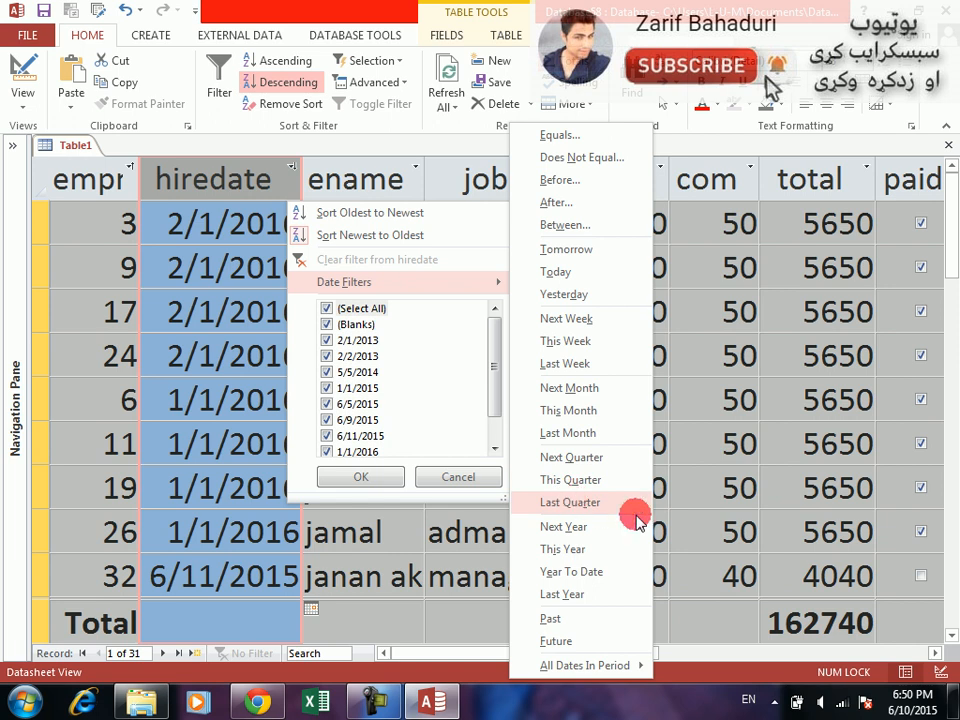
left_click(792, 568)
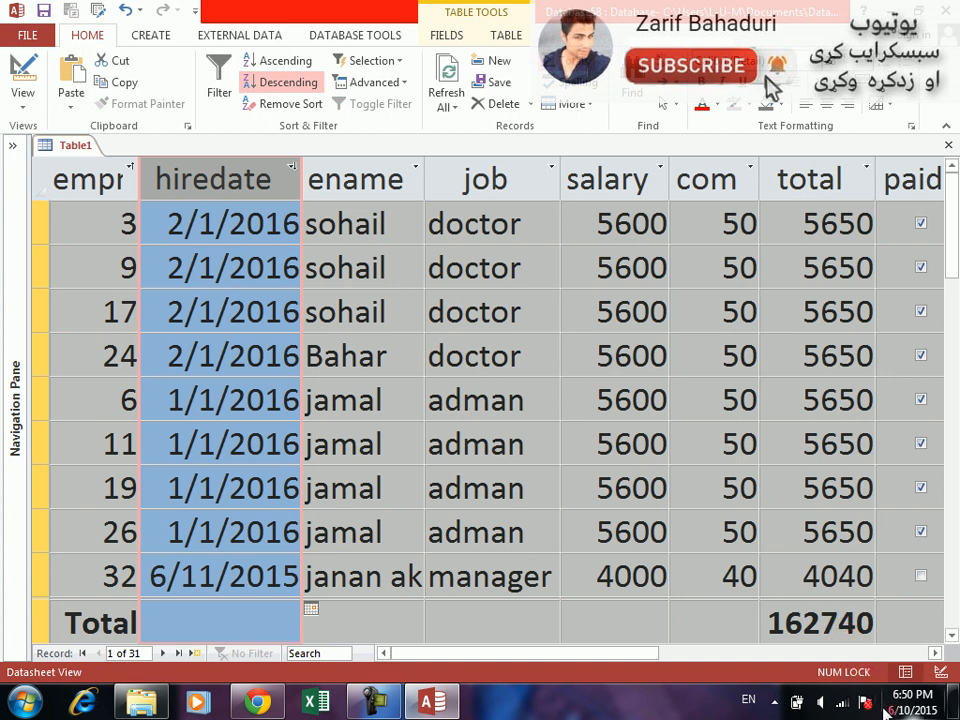
mouse_move(893, 707)
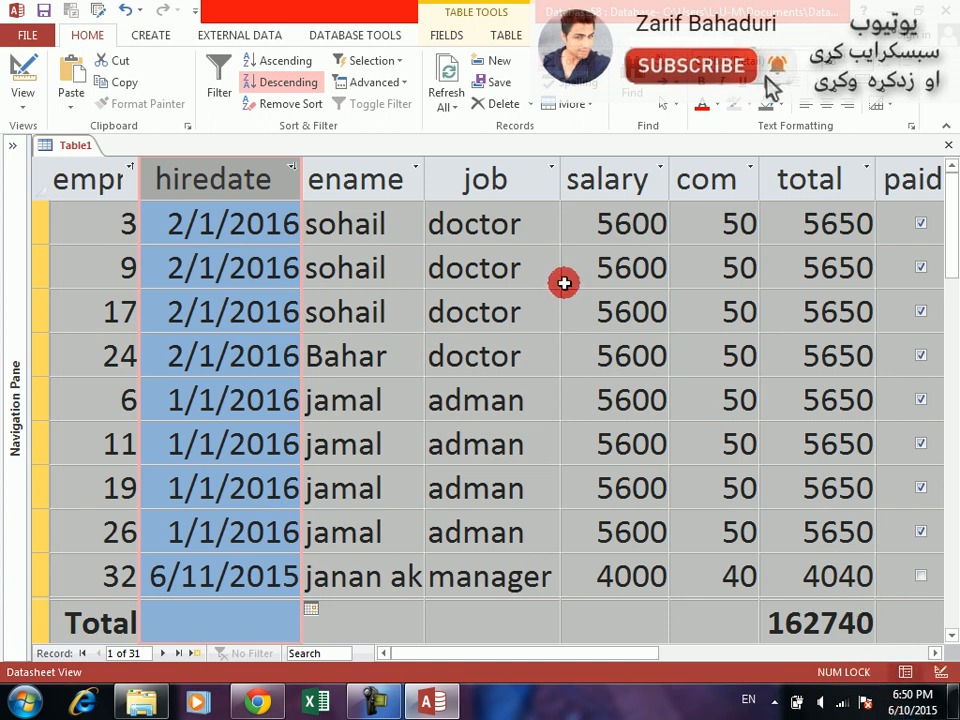
left_click(292, 167)
mouse_move(440, 282)
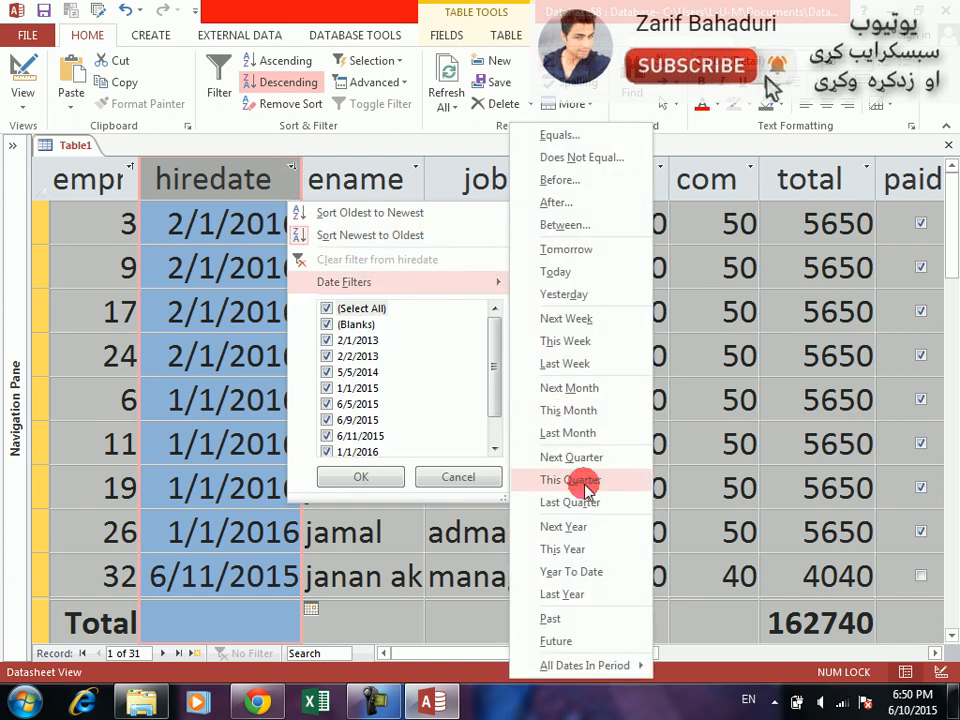
left_click(570, 502)
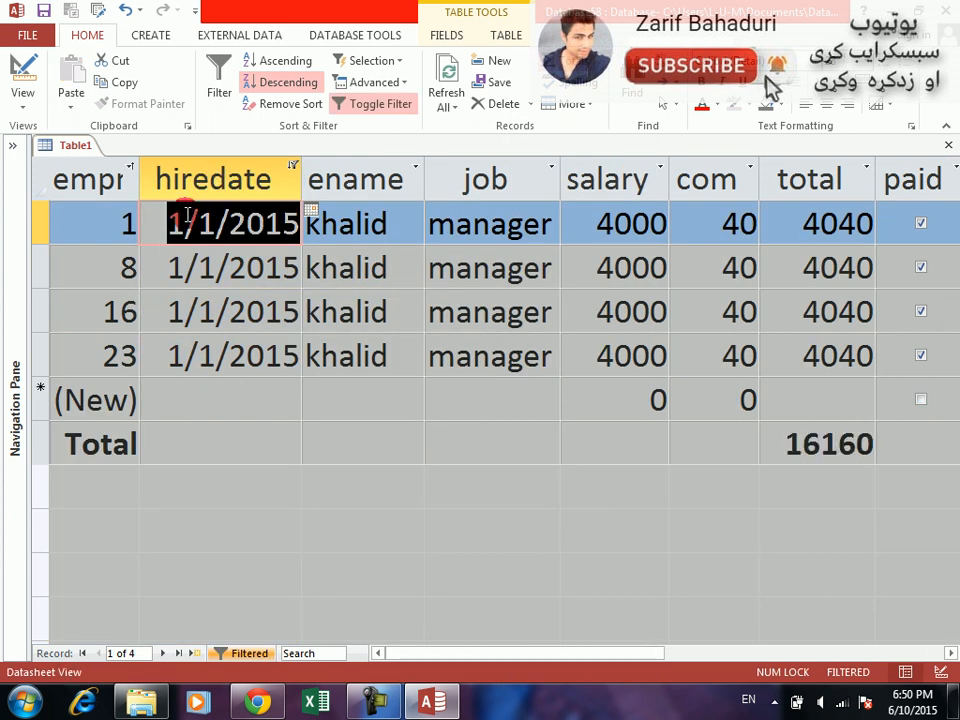
Add a new record below the filtered rows with the hiredate 2/3/2015.
left_click(180, 356)
left_click(189, 395)
type("2")
key("Tab")
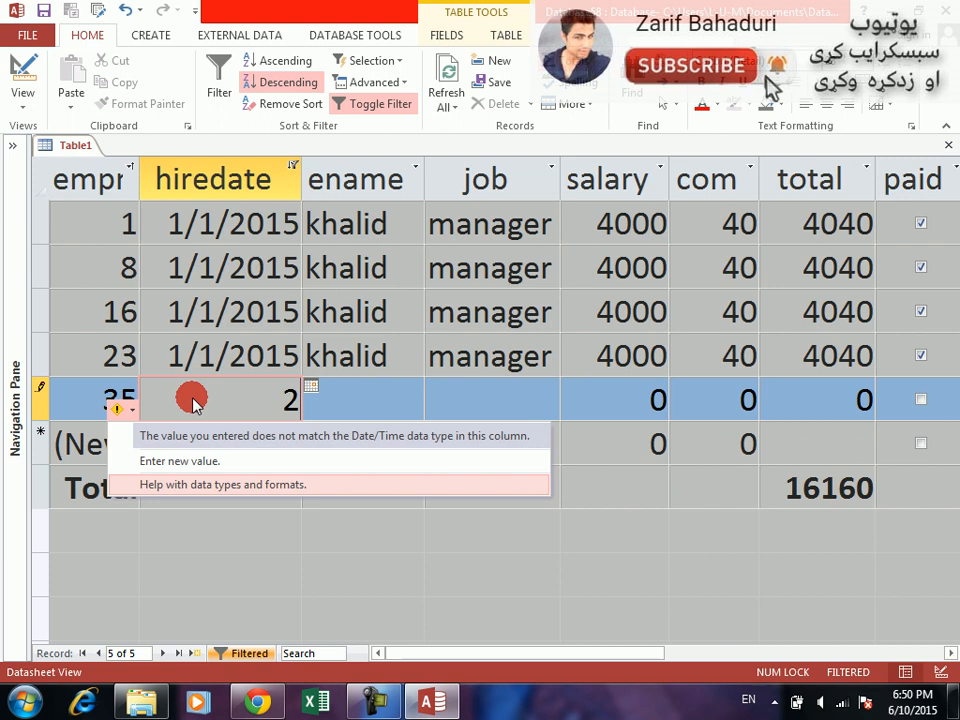
left_click(236, 404)
type("/")
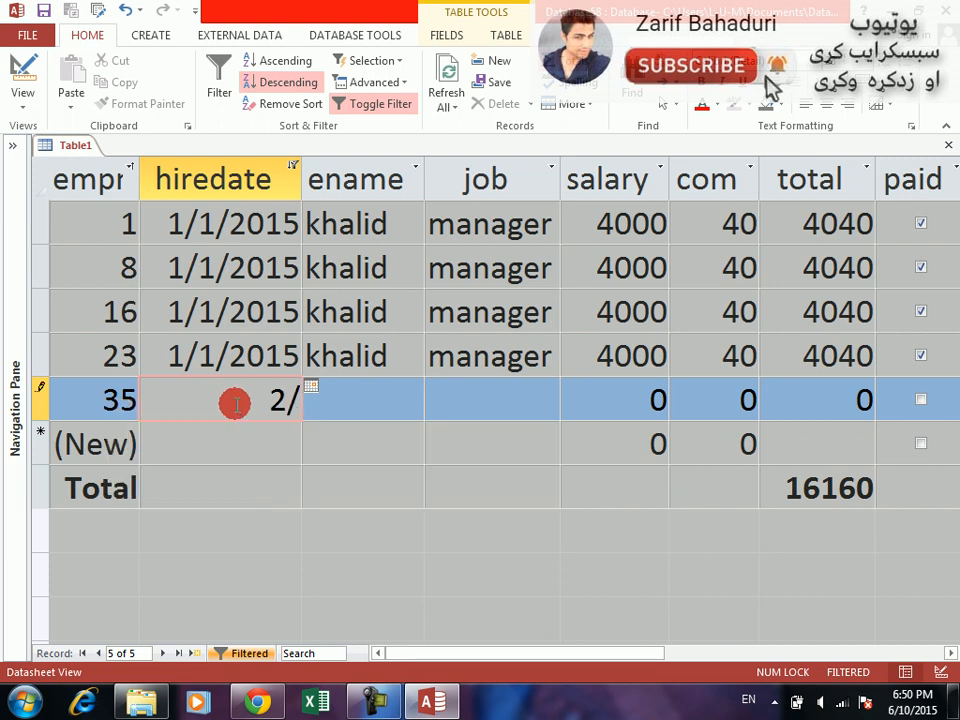
type("3/201")
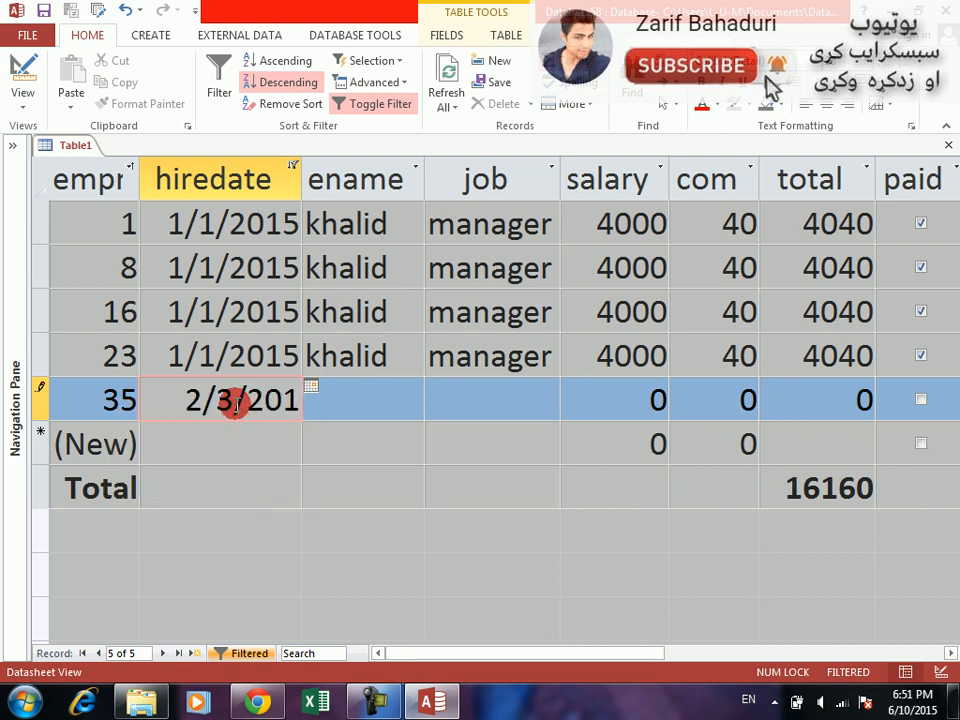
type("5")
key("Tab")
Complete the new record with the employee's name, job adman, salary 400 and com 40, leaving paid unchecked.
type("jamal")
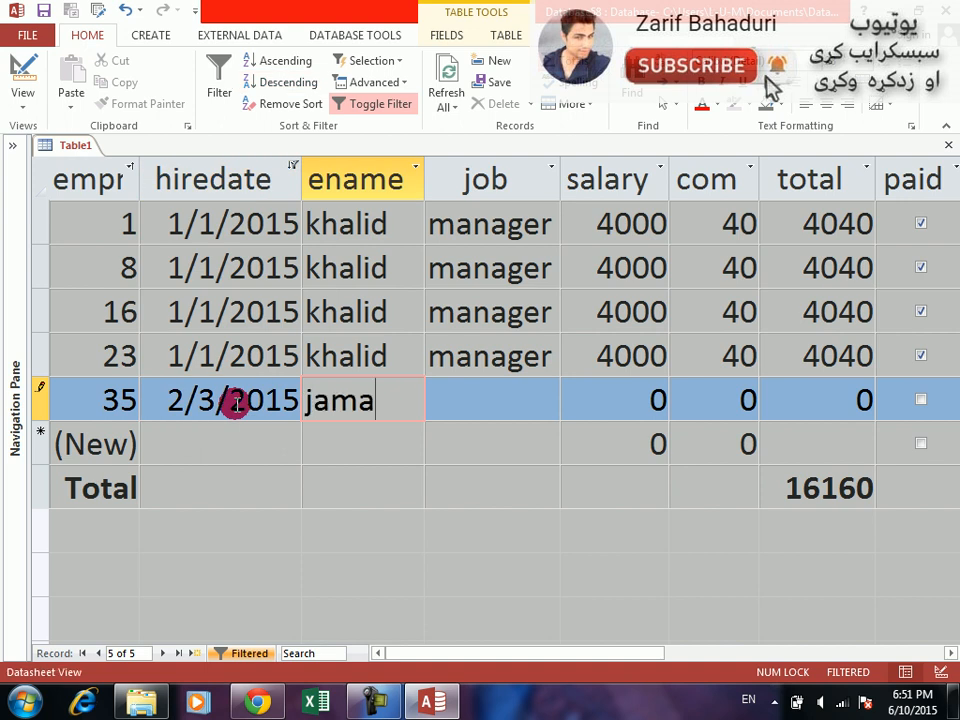
key("Tab")
type("adman")
key("Tab")
type("r00")
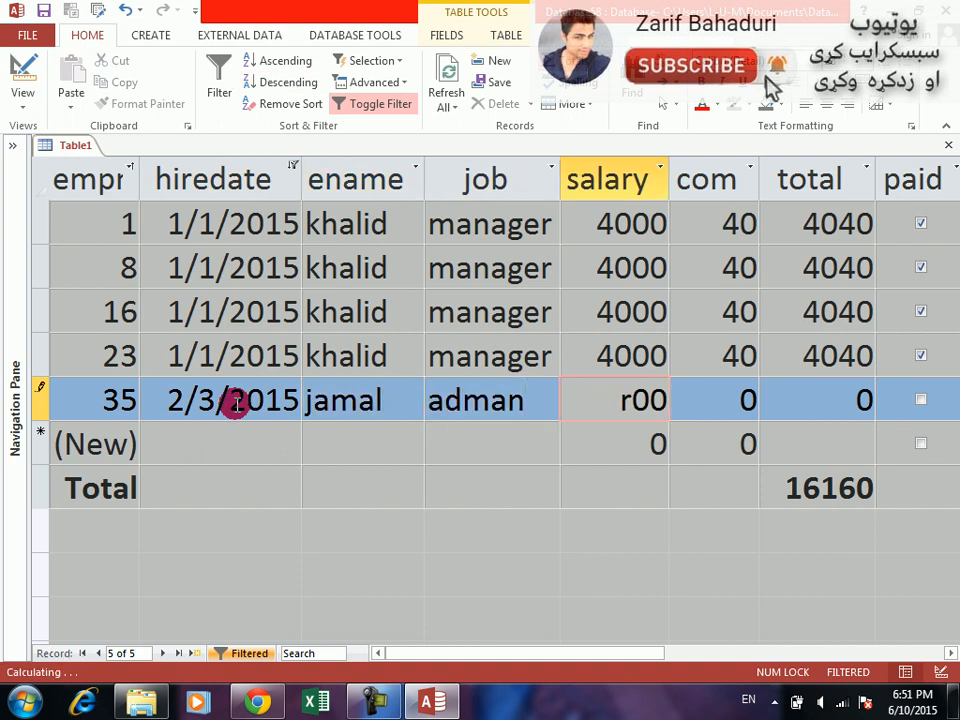
key("BackSpace")
type("400")
key("Tab")
type("40")
key("Tab")
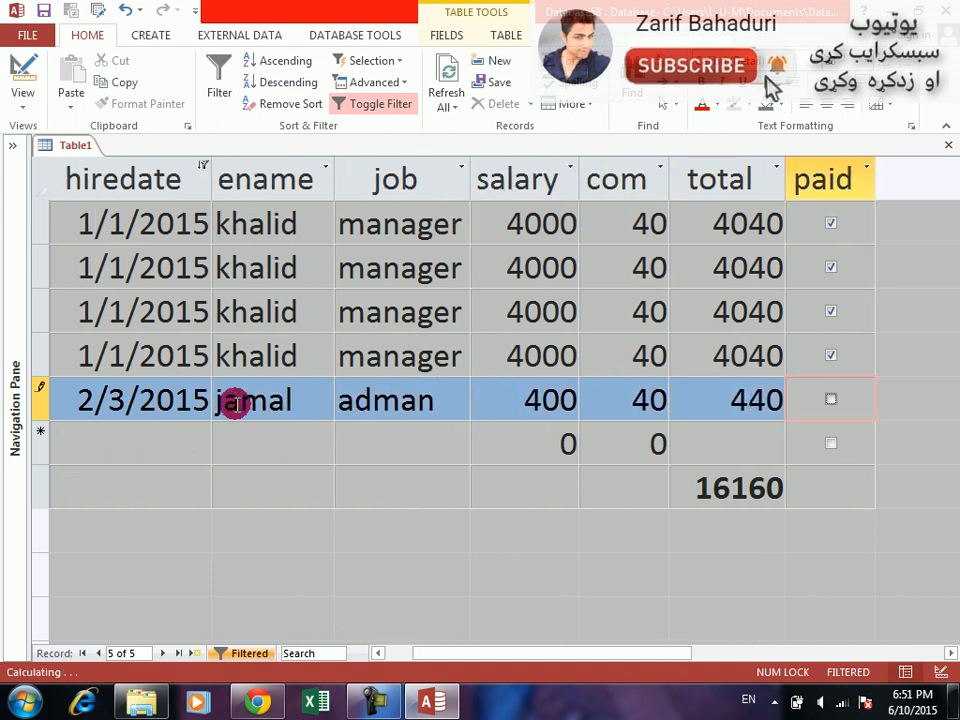
key("Tab")
Clear the hiredate filter and reapply the last quarter filter to include the newly added record.
left_click(291, 165)
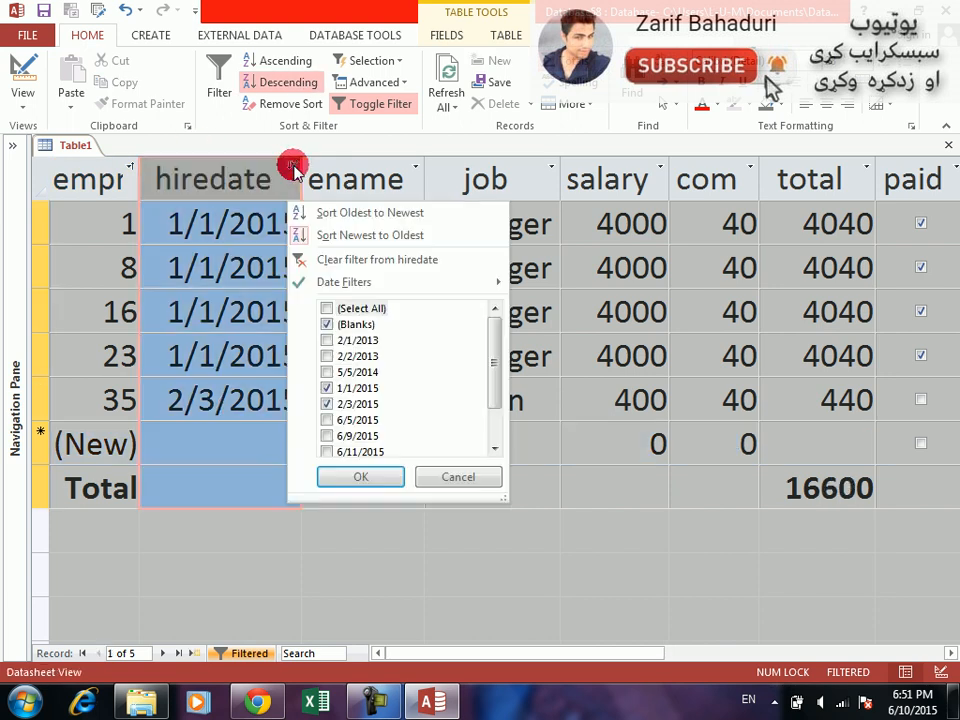
left_click(310, 259)
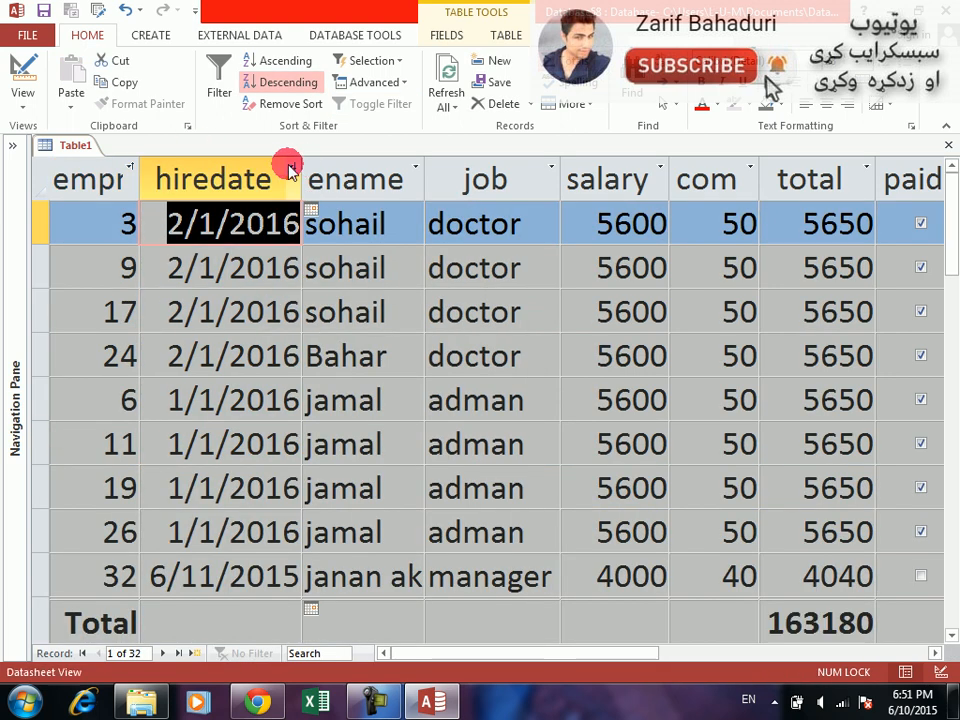
left_click(291, 166)
mouse_move(403, 281)
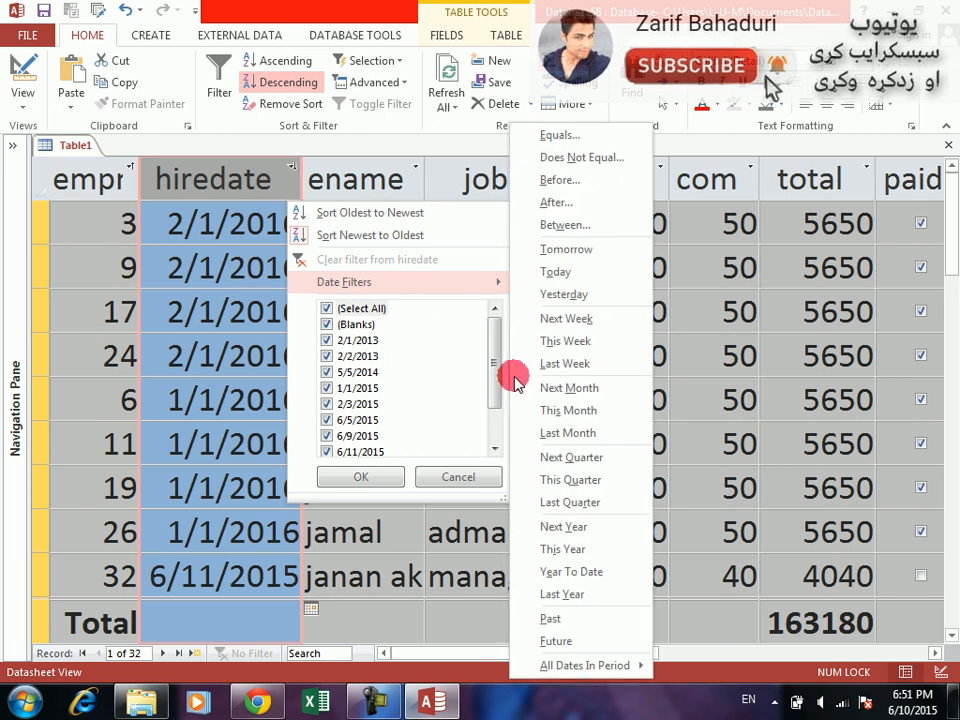
left_click(569, 502)
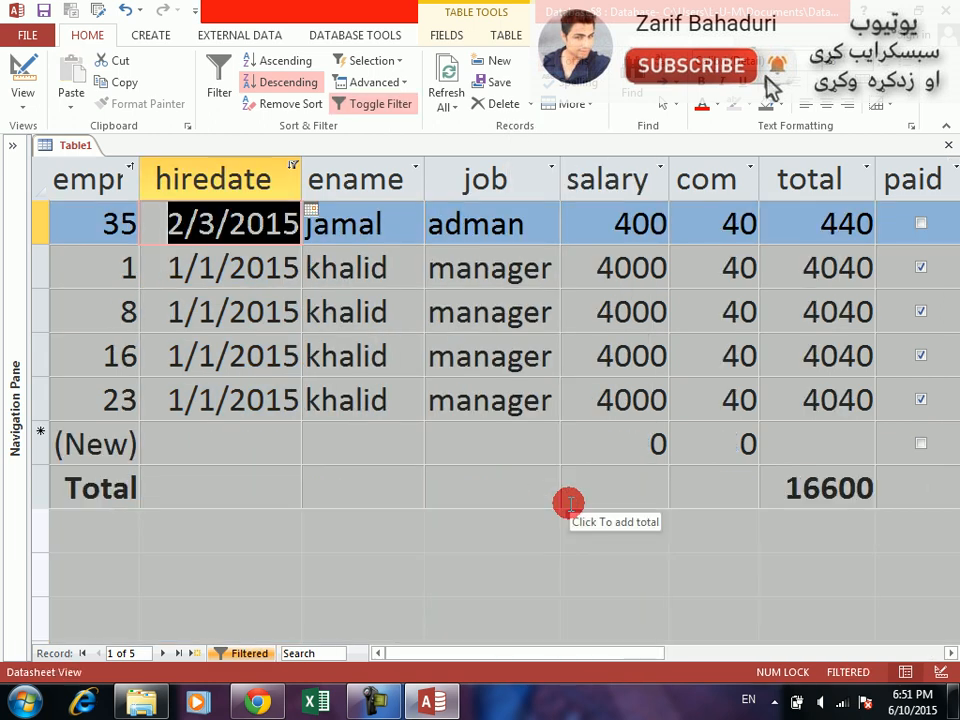
key("Down")
key("Up")
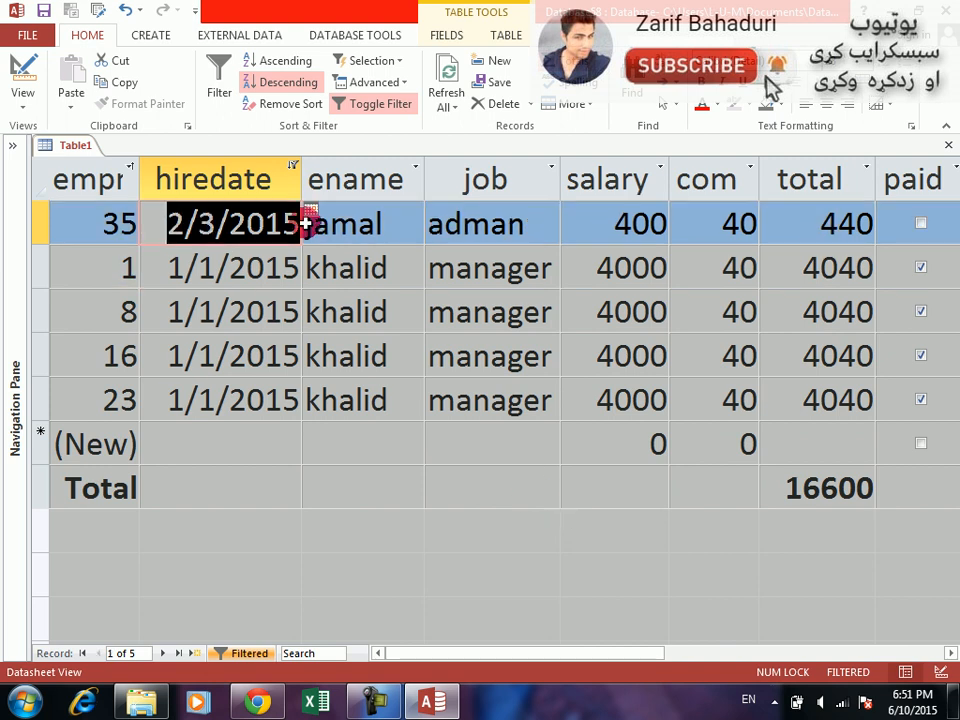
Replace the last quarter filter on hiredate with one showing only next year's records.
left_click(295, 166)
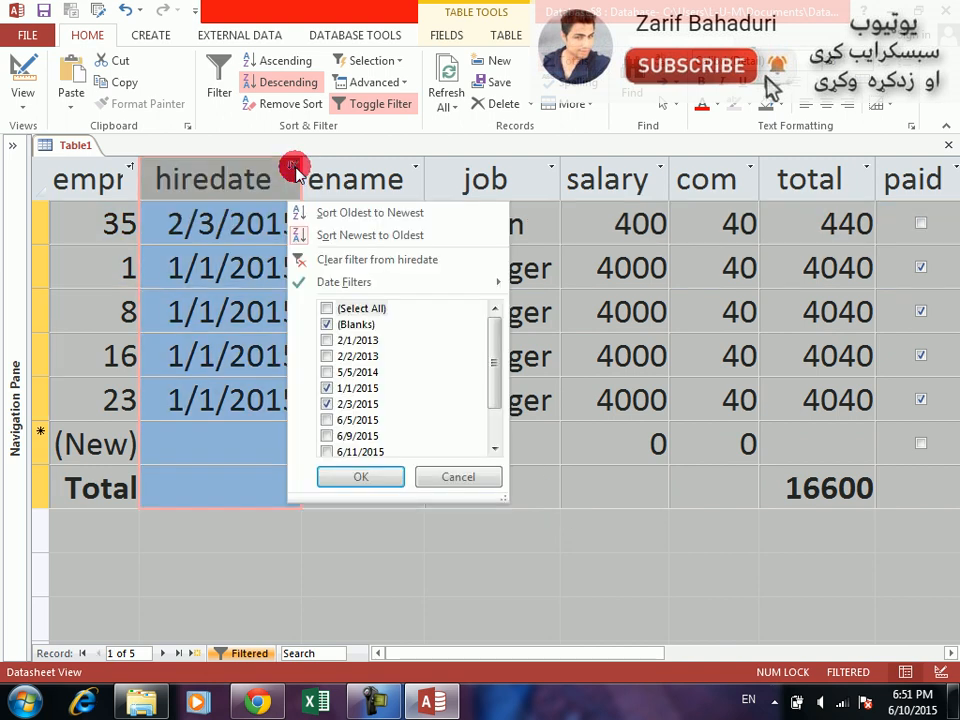
left_click(305, 236)
left_click(291, 167)
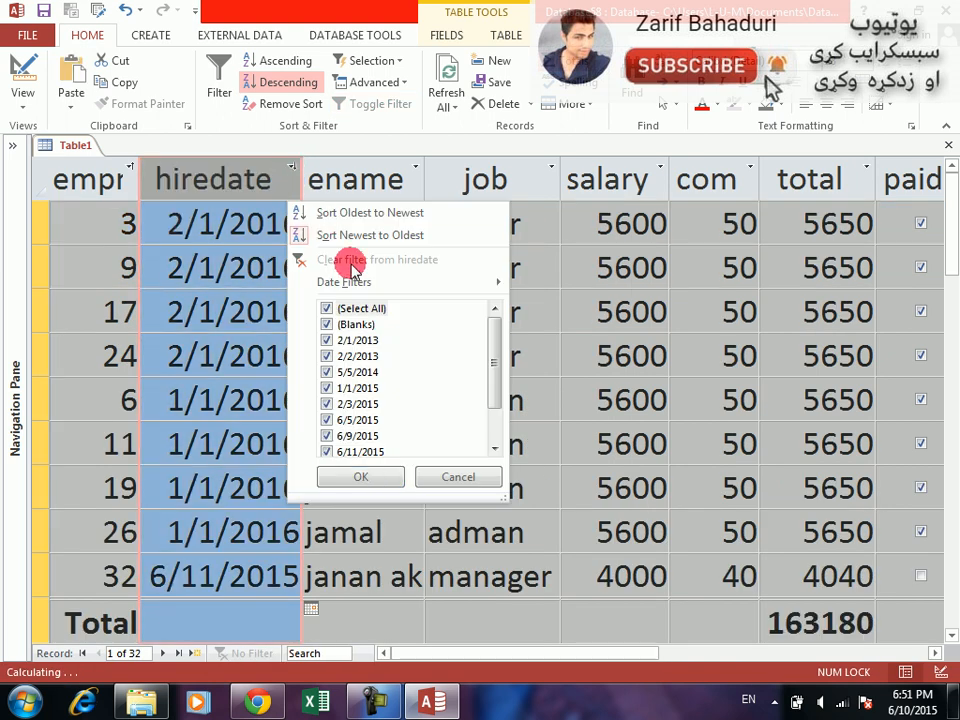
mouse_move(368, 286)
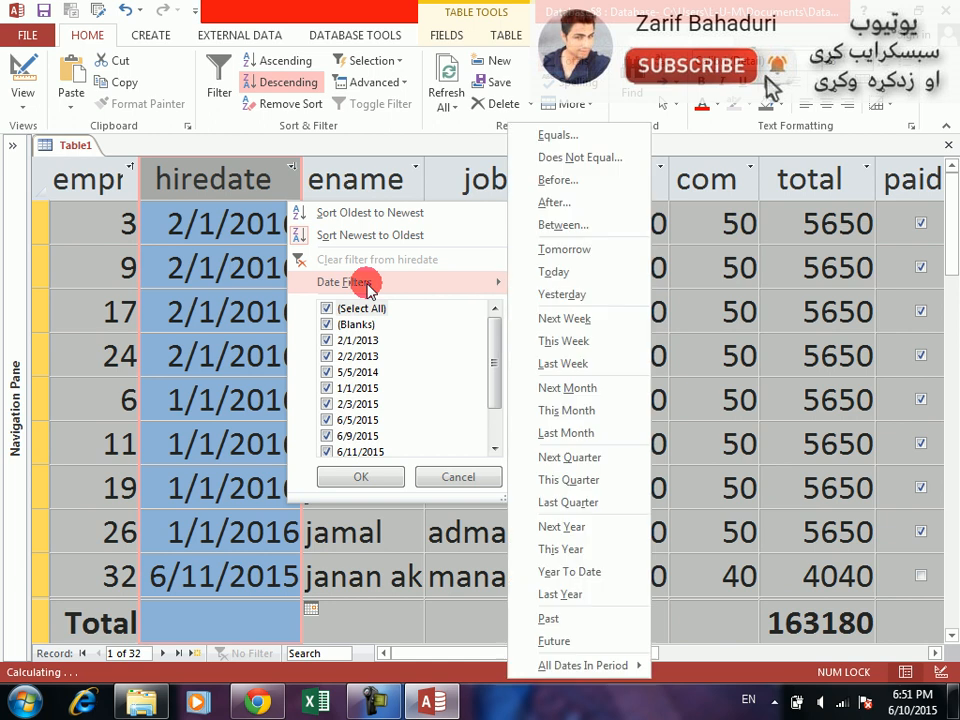
left_click(545, 528)
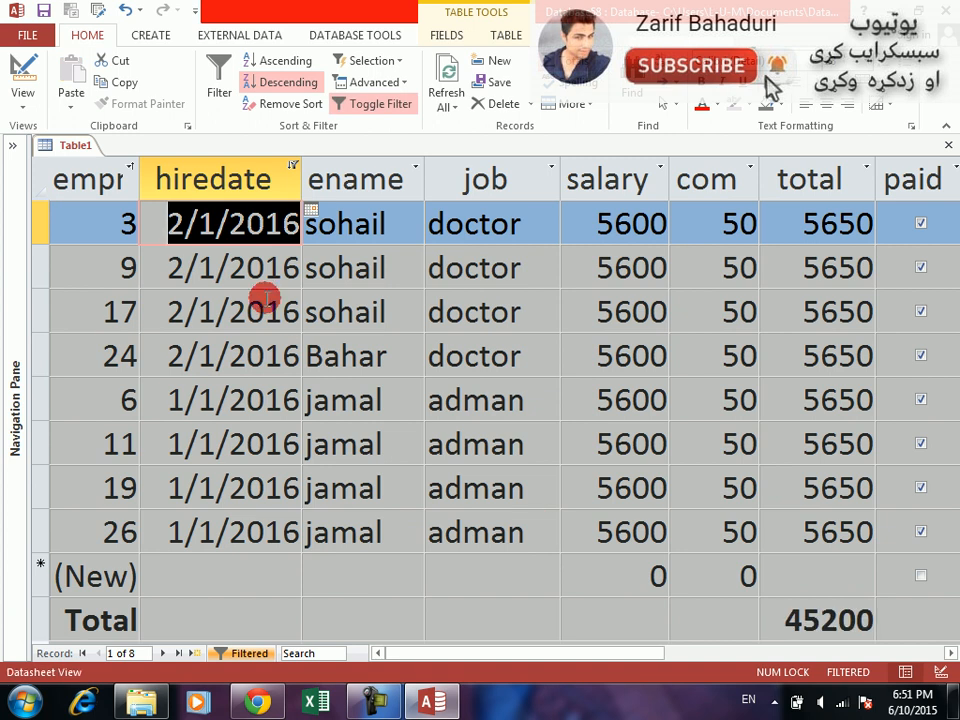
Clear the next year filter from hiredate and show only this year's records.
left_click(292, 166)
left_click(294, 199)
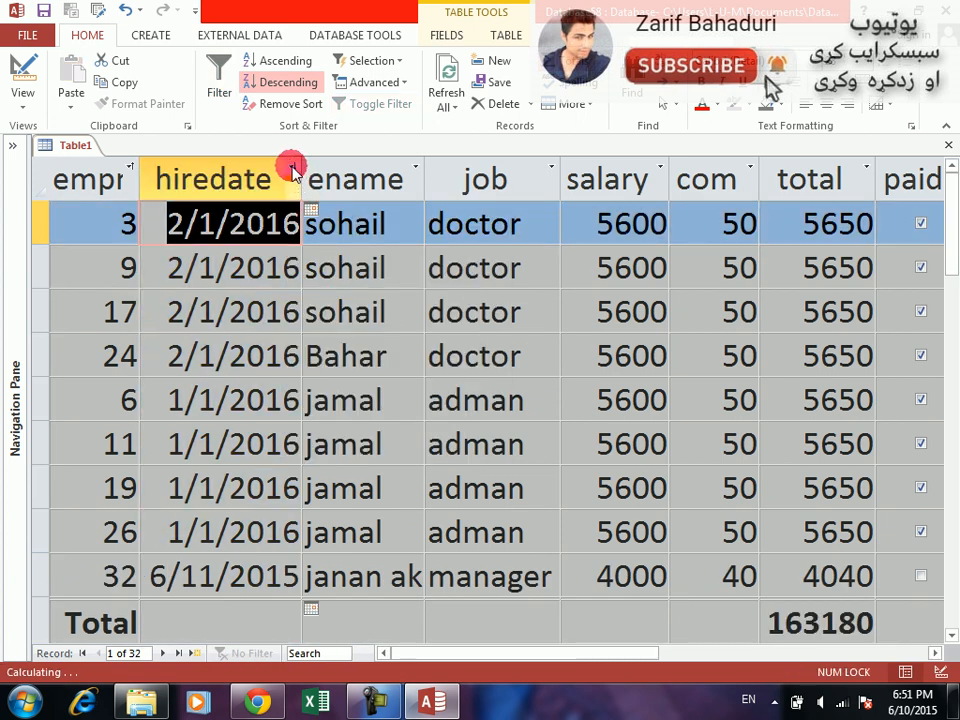
left_click(292, 166)
mouse_move(344, 281)
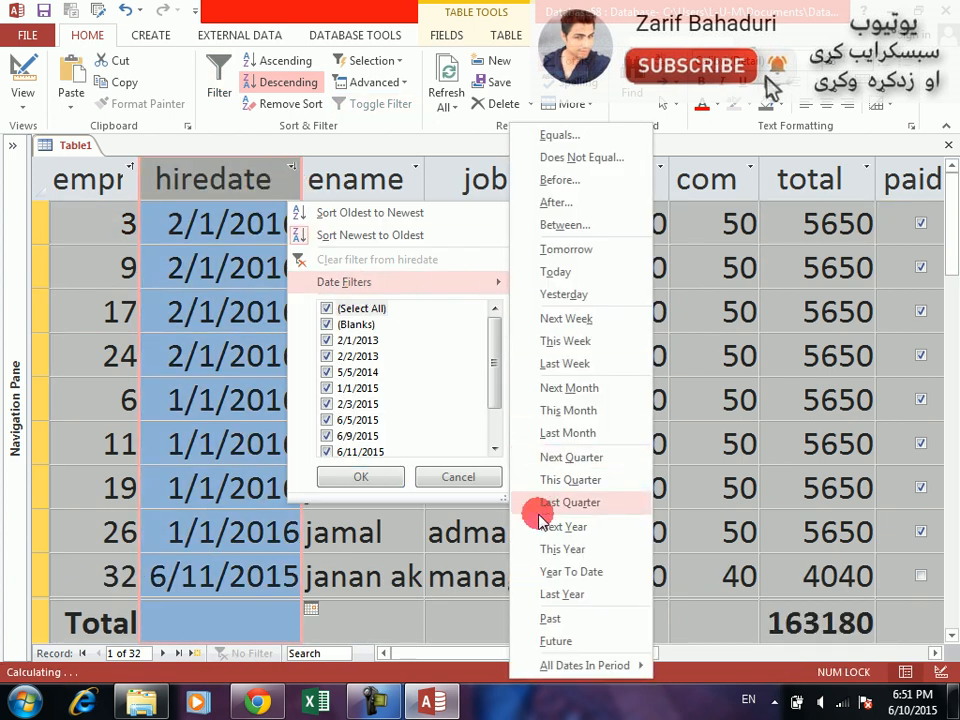
left_click(544, 550)
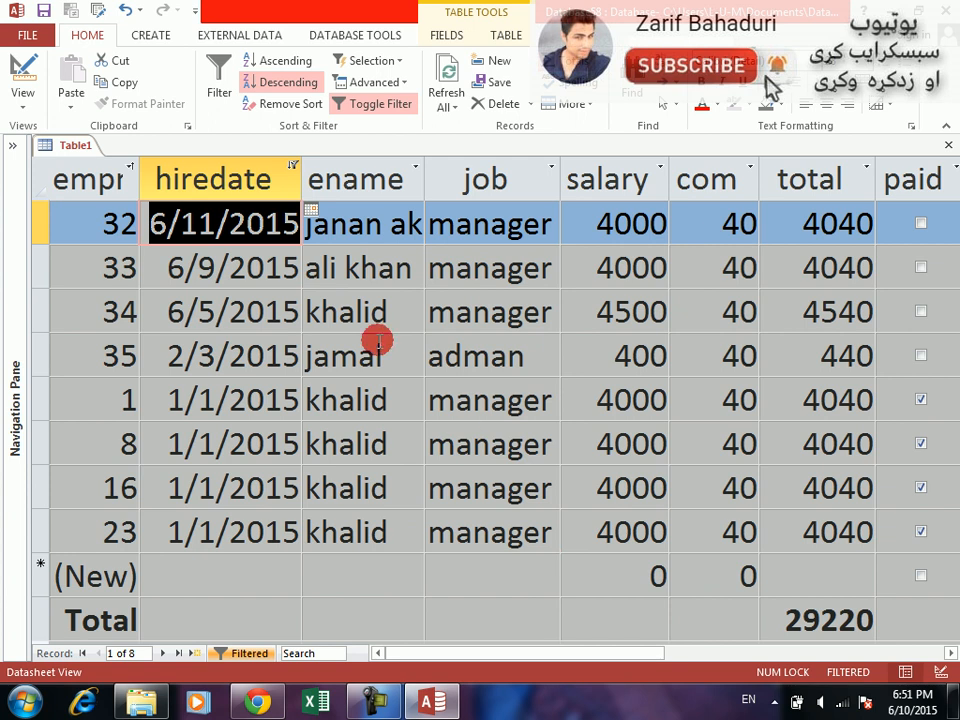
Clear the this-year filter from hiredate and open the column's date filter choices.
left_click(292, 166)
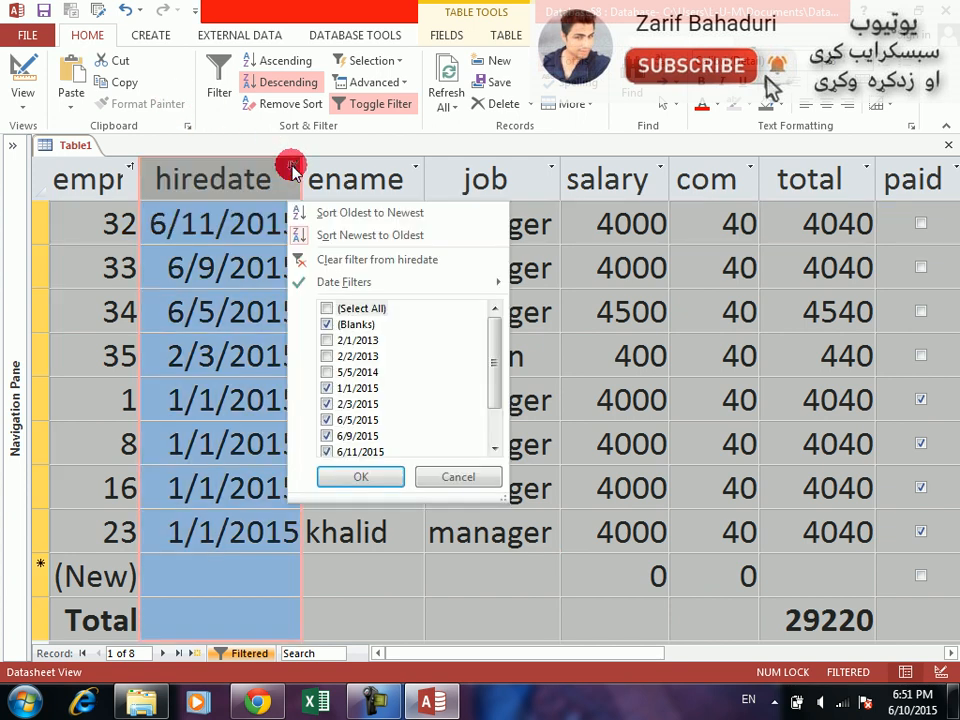
left_click(298, 196)
left_click(292, 168)
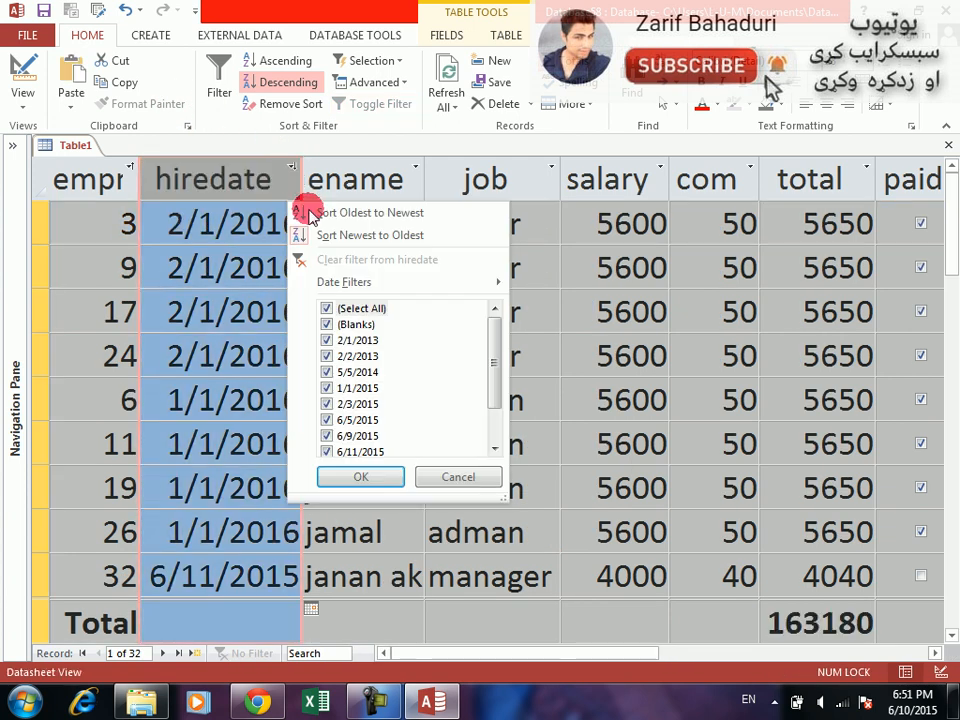
mouse_move(358, 280)
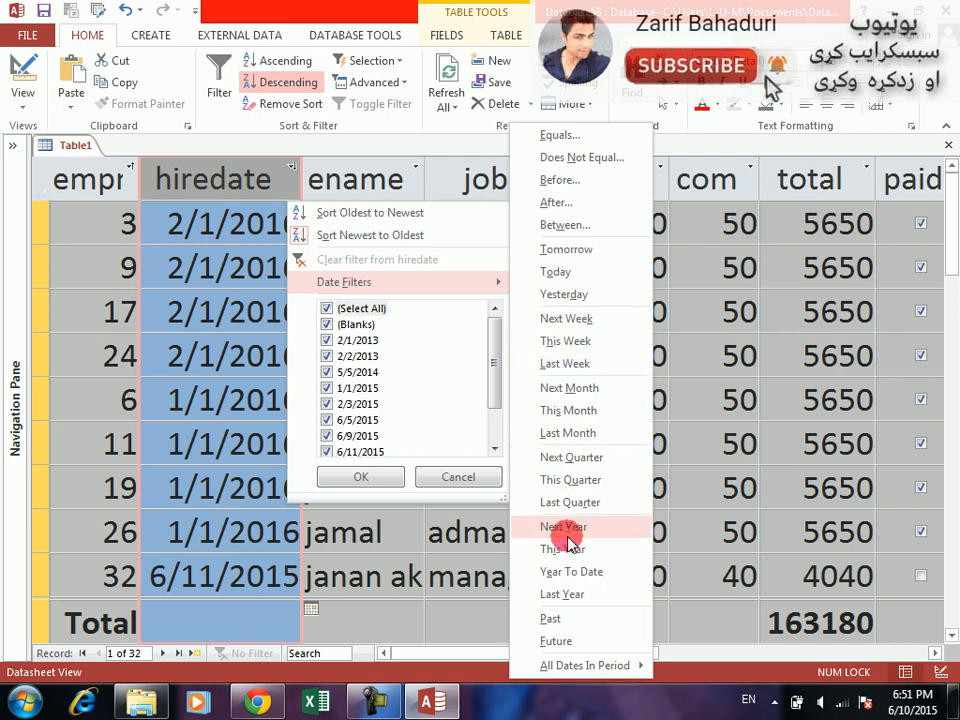